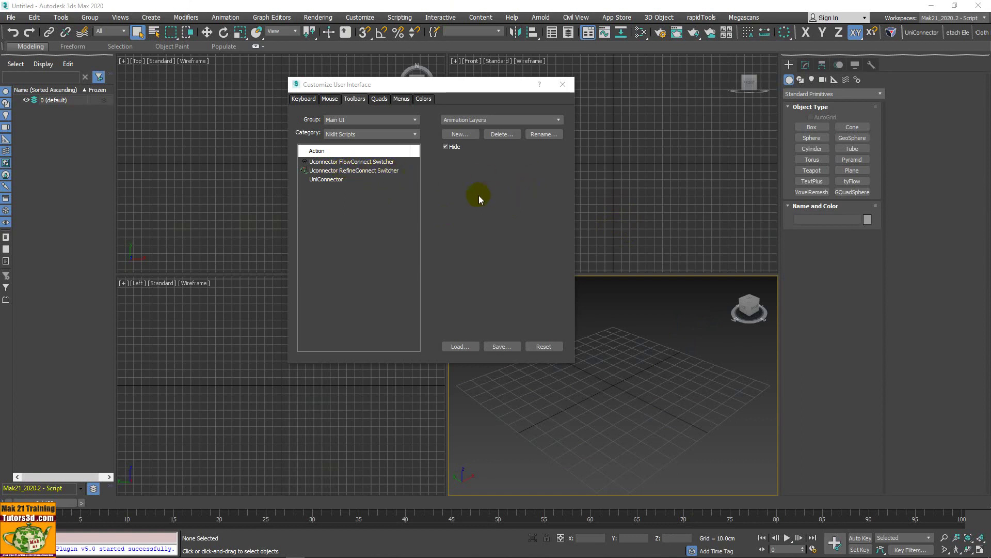
Step: Add the Uconnector RefineConnect Switcher button to the main toolbar and close the customization window
left_click_drag(363, 174, 910, 33)
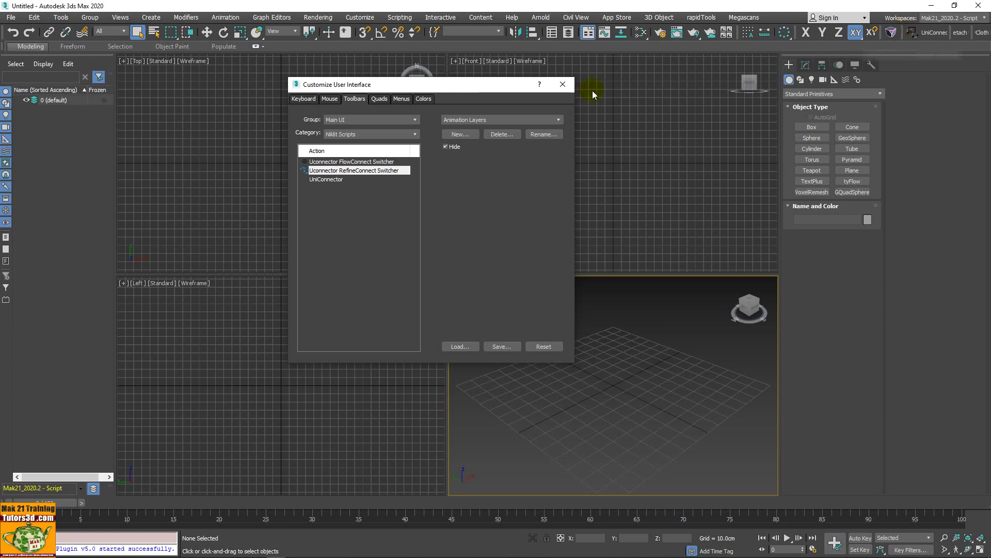
left_click(565, 87)
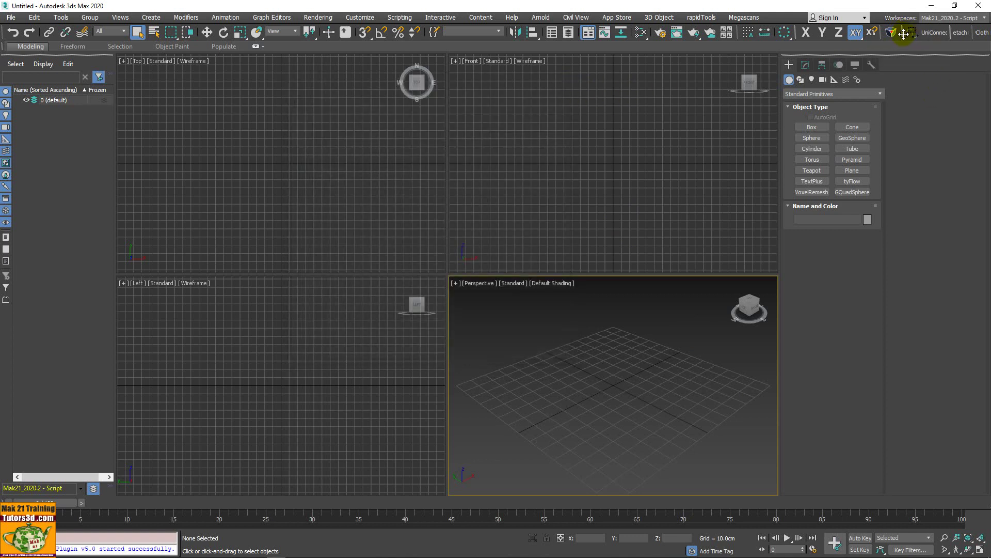
Step: Float the UniConnector toolbar free of the main toolbar
mouse_move(906, 37)
left_mouse_down()
mouse_move(677, 162)
mouse_move(680, 139)
left_mouse_up()
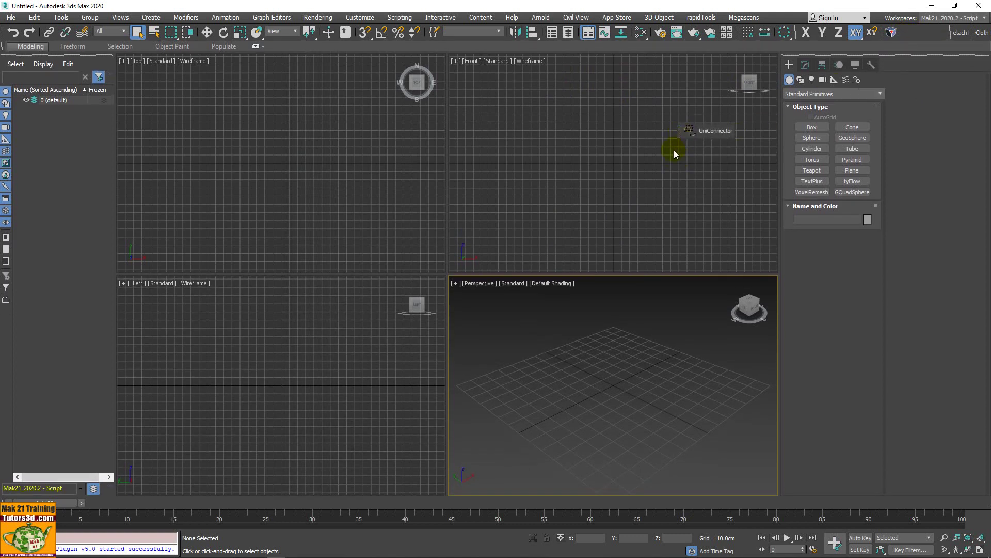
left_click(980, 549)
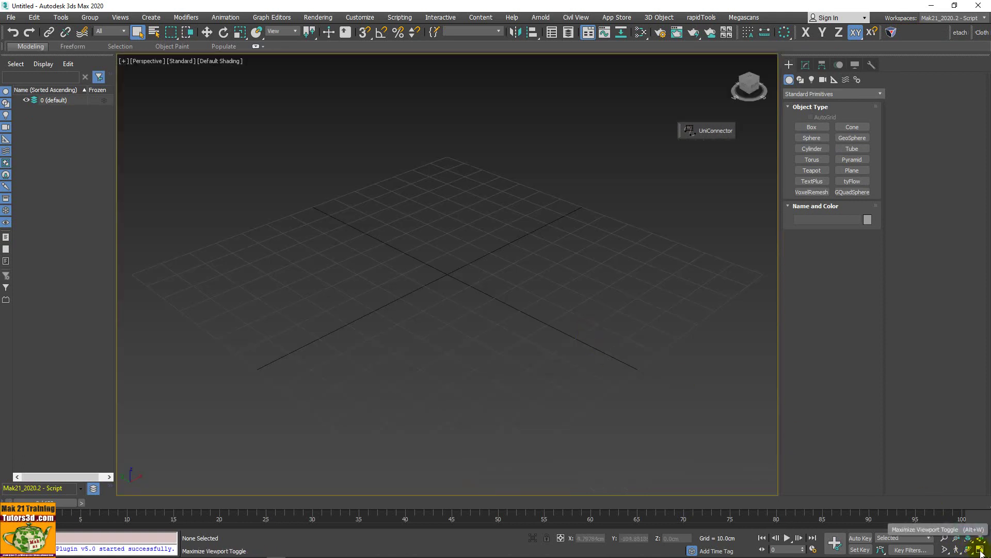
left_click(981, 549)
Step: Maximize the Front viewport and show the Splines shape types
left_click(636, 213)
left_click(980, 549)
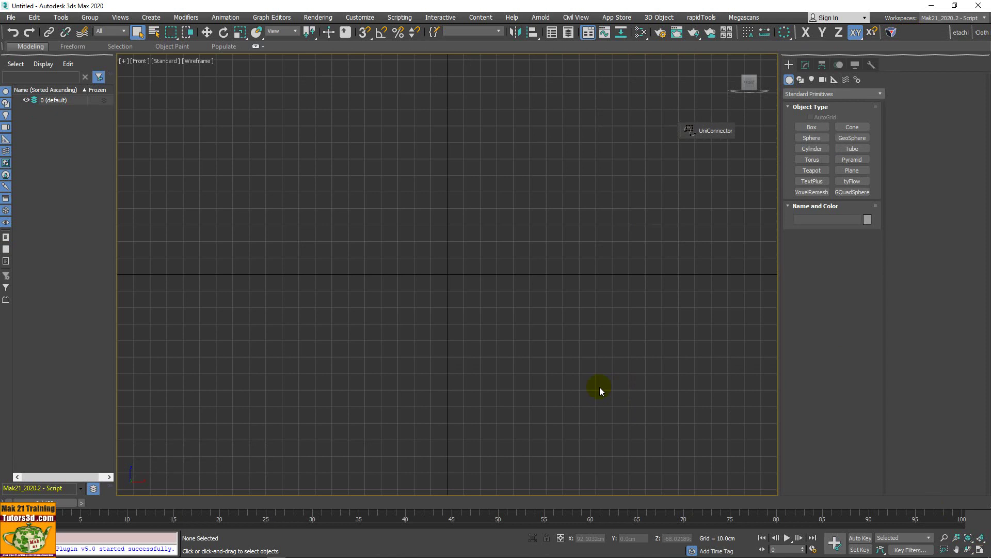
left_click(801, 79)
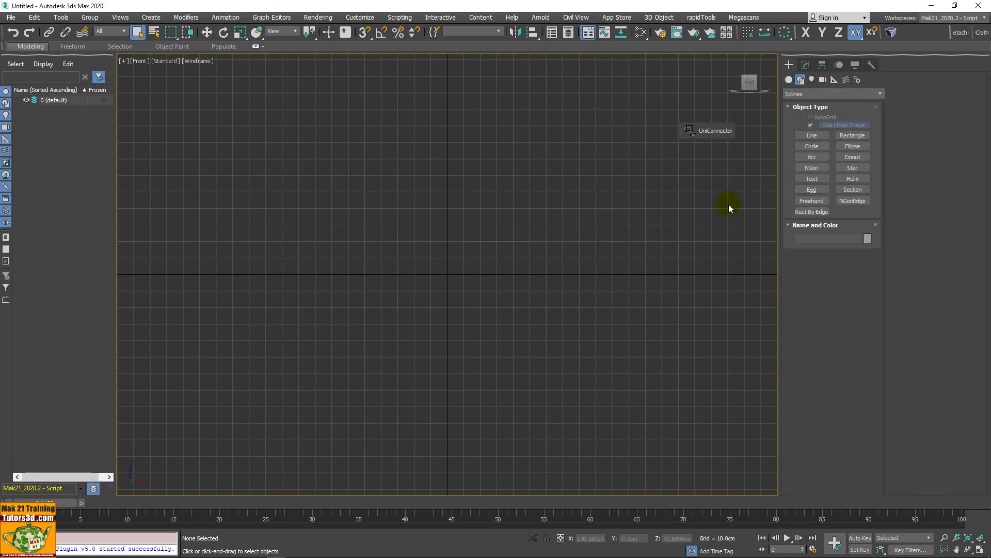
Step: Draw a 260 × 120 cm rectangle from its centre at the origin with snaps on
left_click(852, 136)
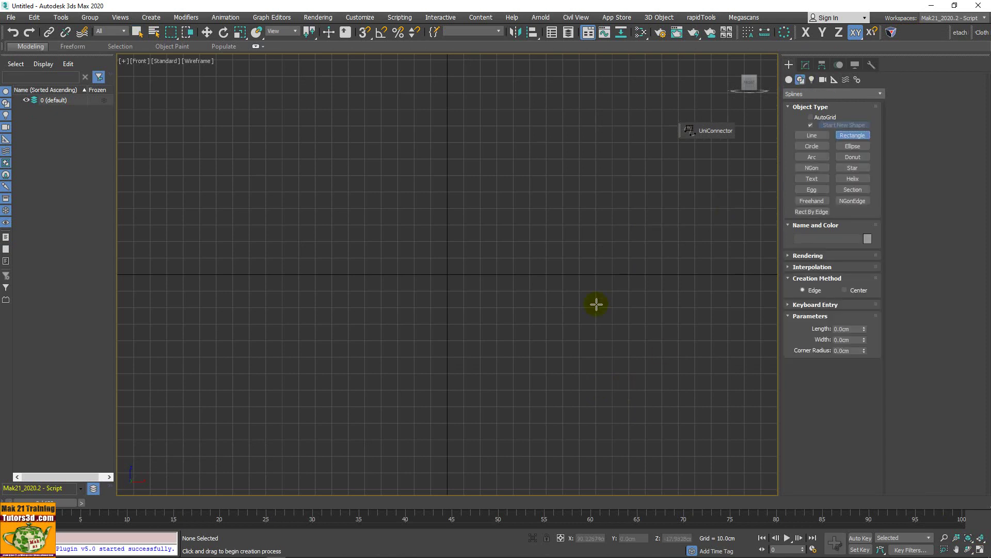
left_click(846, 290)
left_click(367, 32)
left_click_drag(447, 274, 661, 369)
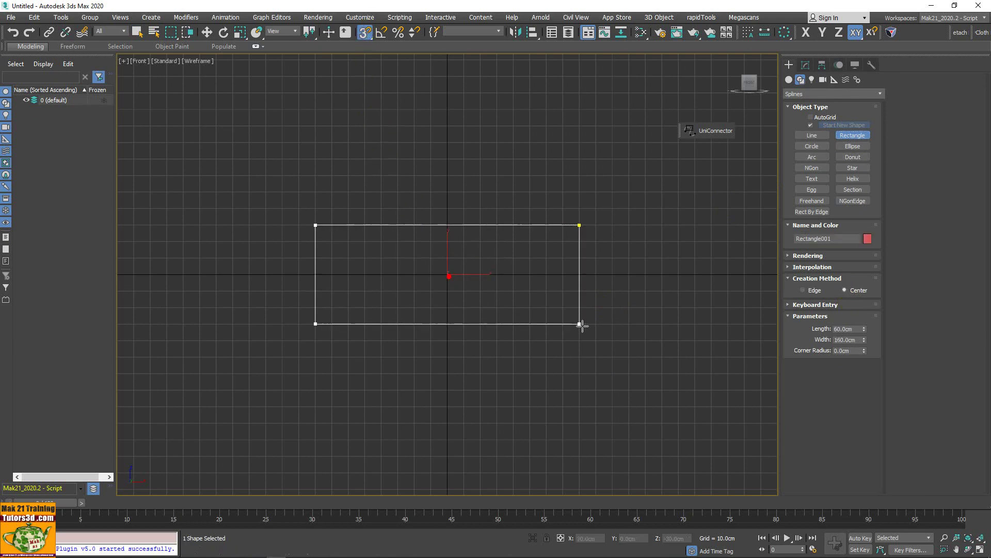
Step: Set the rectangle's corner radius to 30 cm
left_click(806, 65)
left_click_drag(861, 310, 801, 317)
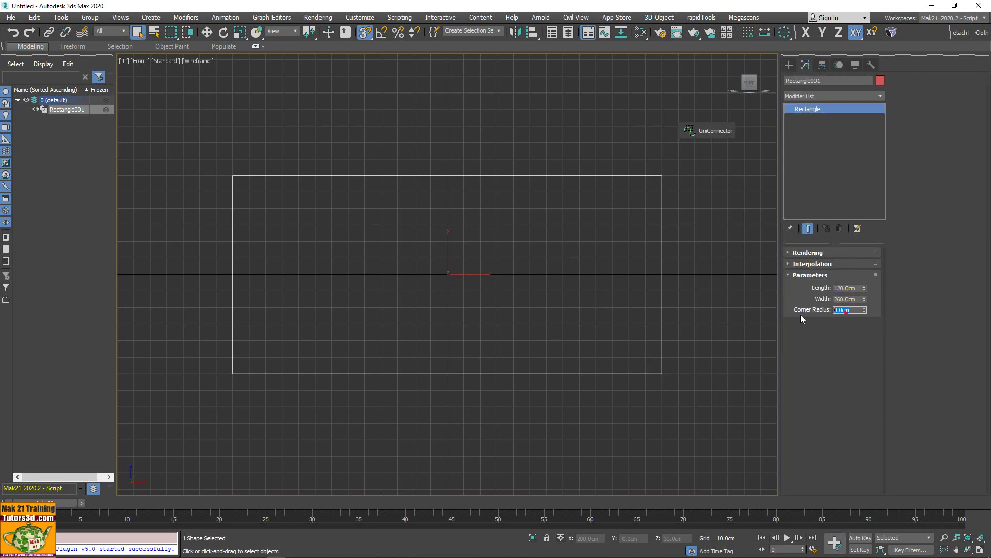
type("30")
key("Return")
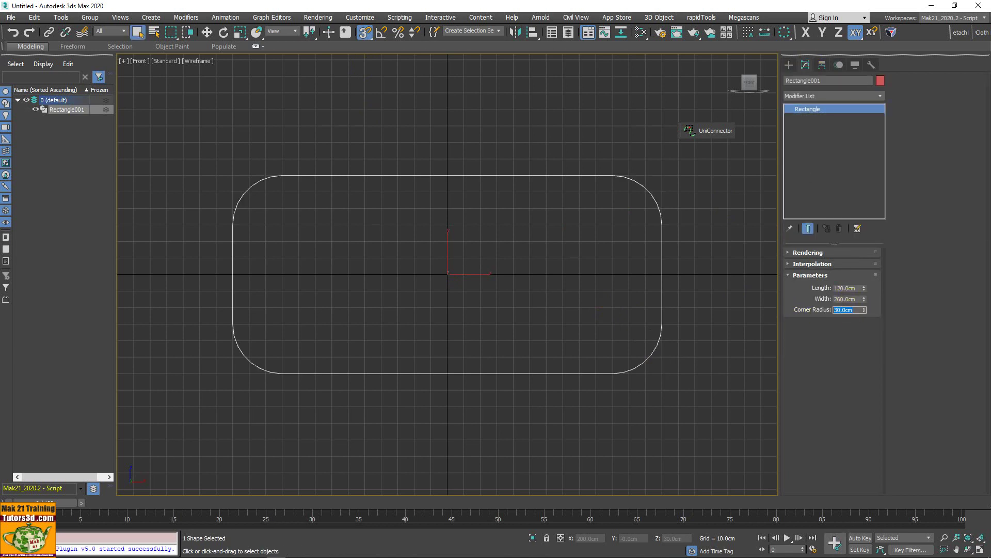
left_click(789, 65)
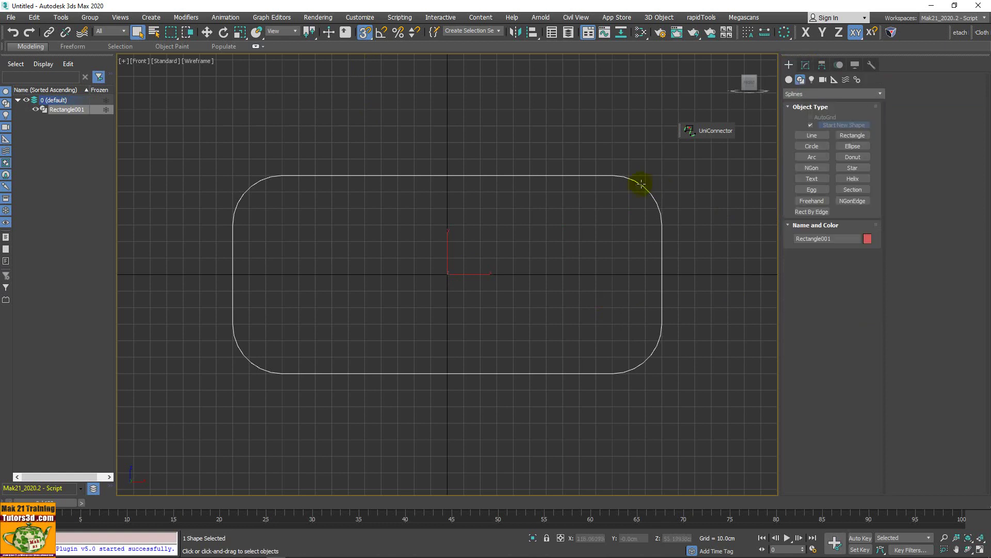
Step: Convert the rounded rectangle to an editable spline
right_click(459, 176)
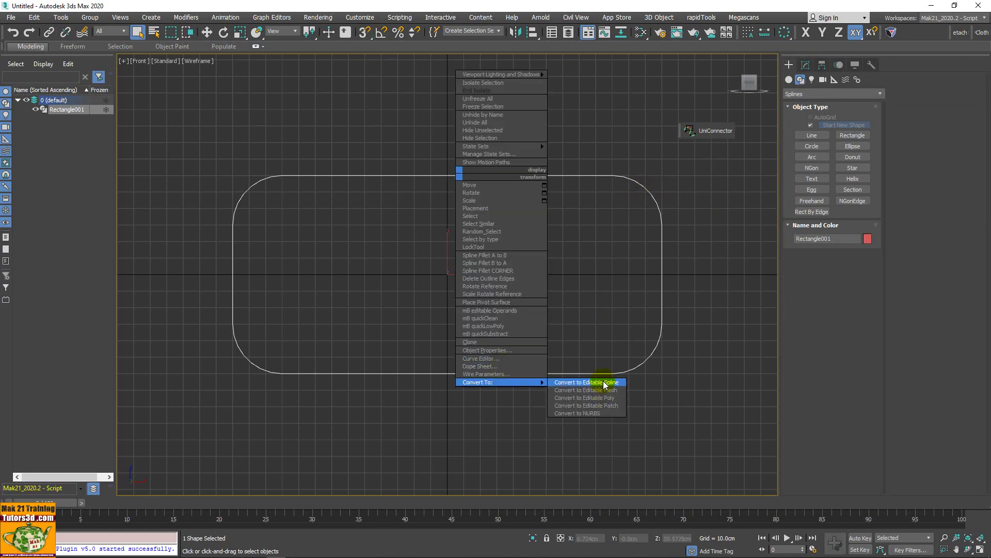
left_click(586, 382)
left_click(819, 290)
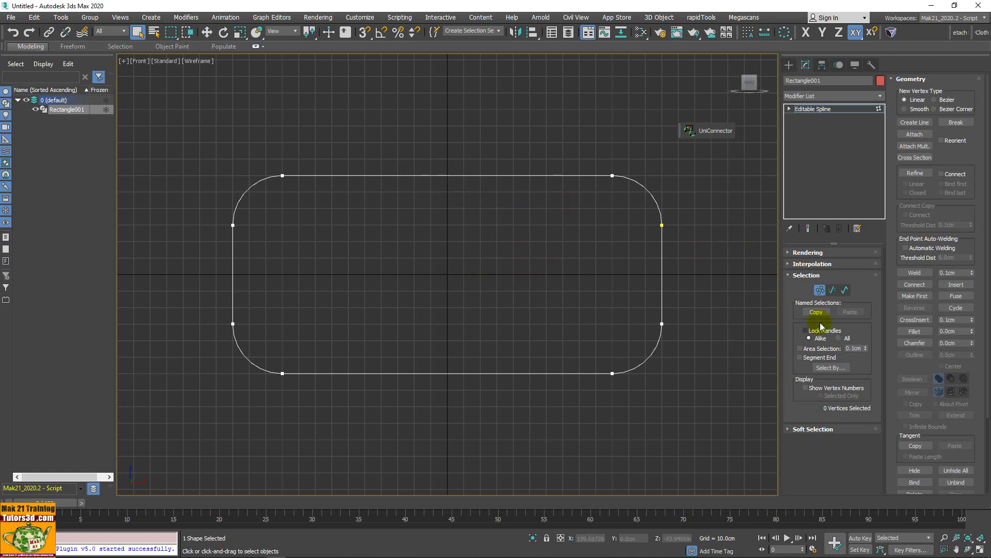
Step: Divide the top and bottom straight segments at their midpoints
left_click(832, 290)
left_click_drag(470, 344, 469, 399)
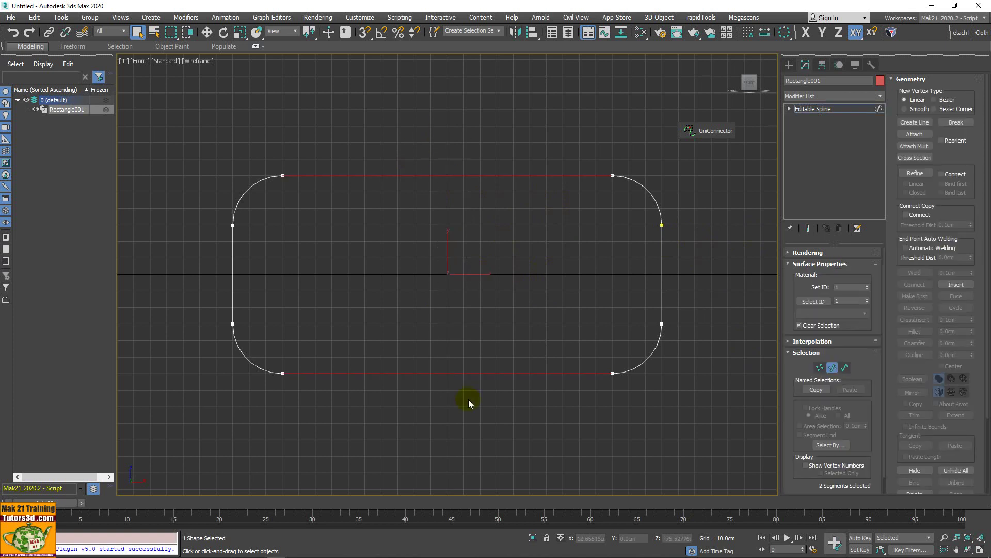
left_click(906, 385)
scroll(905, 432, "down", 2)
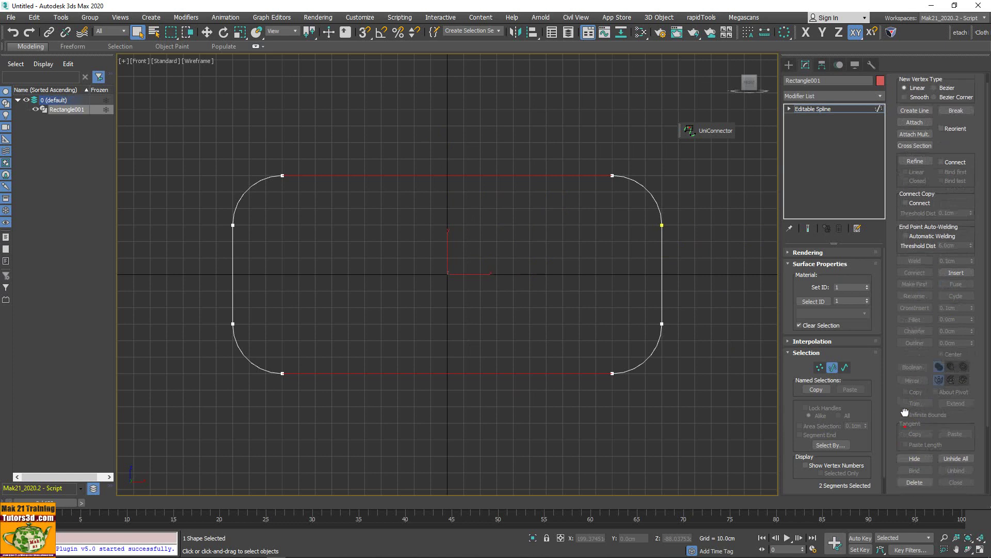
scroll(908, 413, "down", 3)
left_click(917, 413)
left_click(528, 279)
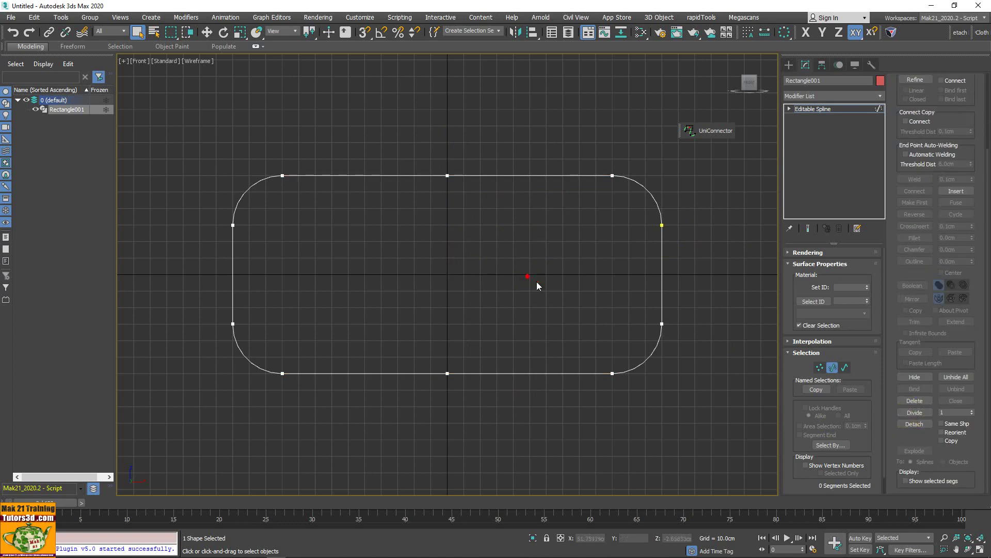
Step: Join the two right-end vertices with a UniConnector segment
left_click(820, 366)
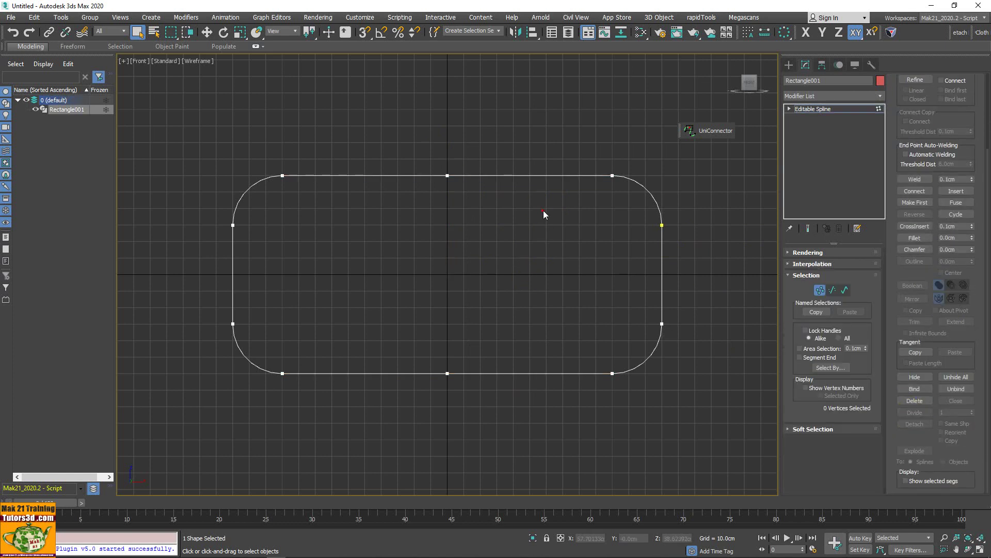
left_click(636, 381)
left_click(717, 131)
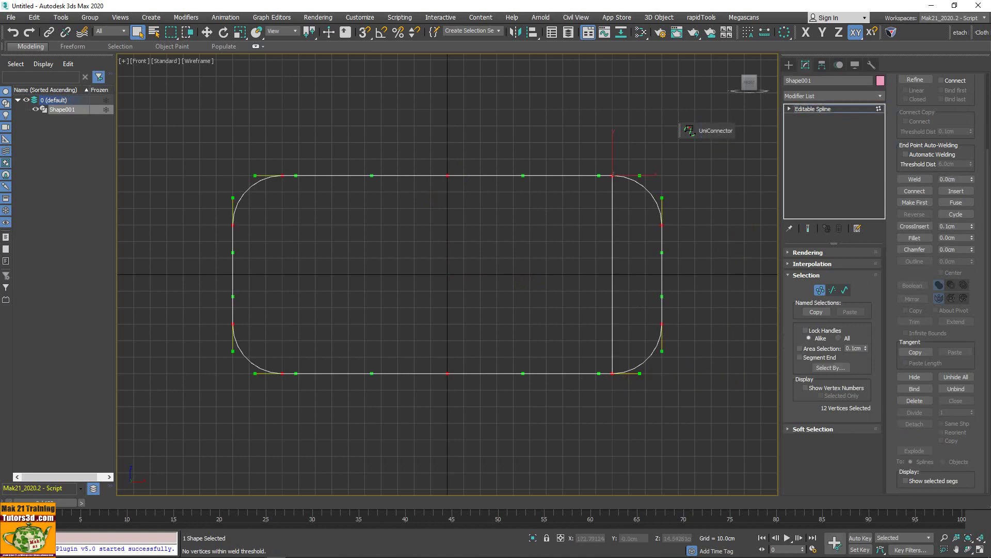
Step: Refine the spline, adding a new vertex on the top and bottom edges
left_click_drag(894, 159, 893, 159)
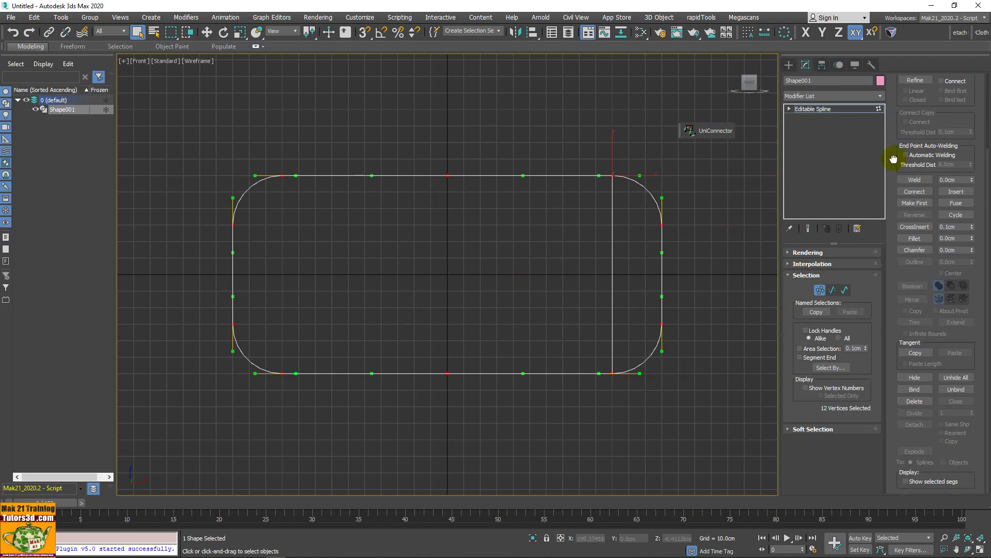
scroll(894, 159, "up", 3)
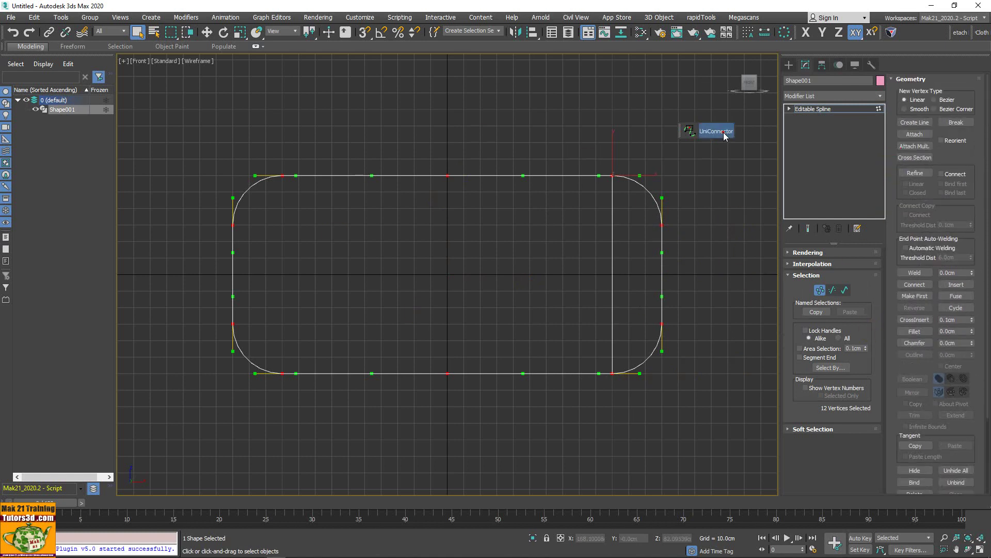
left_click(917, 176)
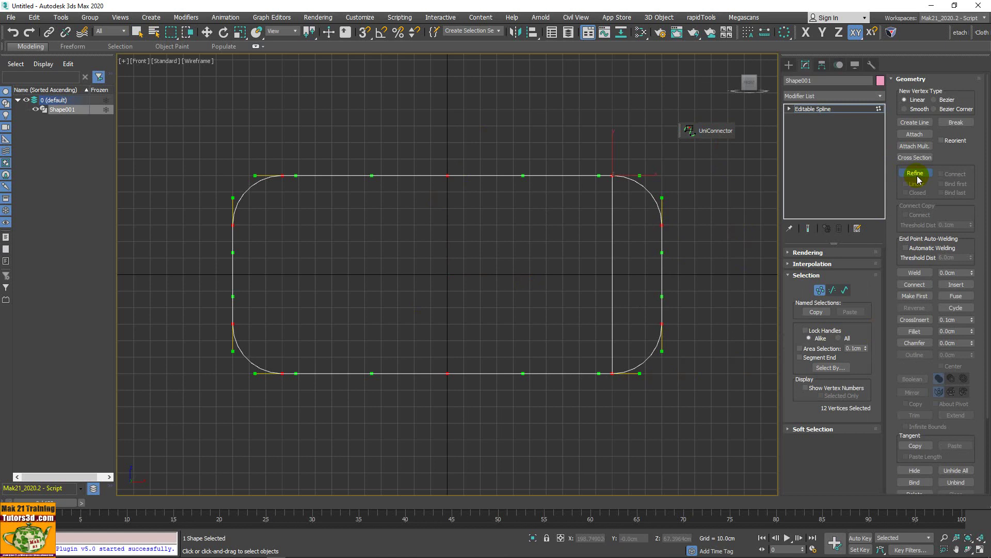
left_click(530, 175)
left_click(530, 176)
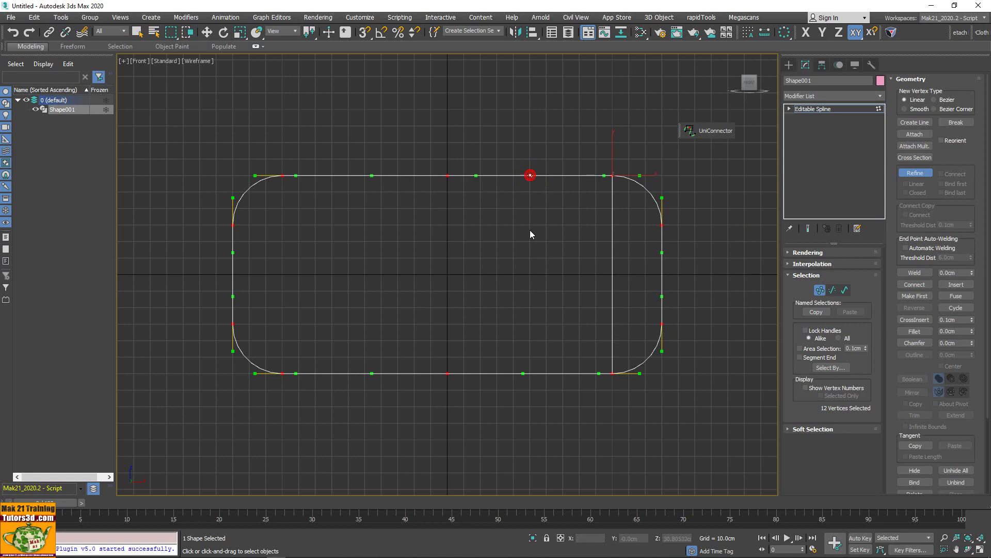
left_click(529, 373)
key("Escape")
key("w")
Step: Join the two new top and bottom vertices with a vertical UniConnector segment
left_click(716, 131)
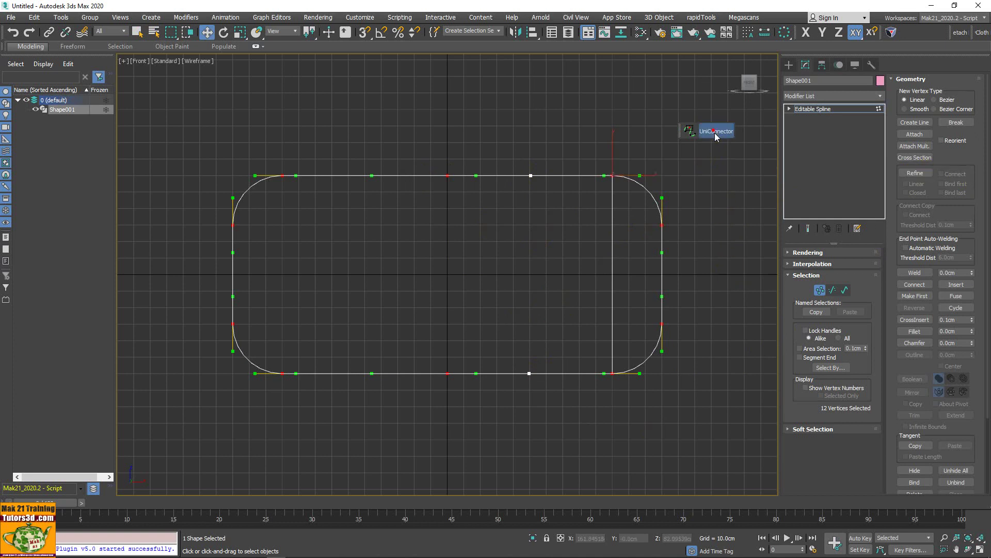
left_click(915, 172)
left_click_drag(513, 148, 564, 398)
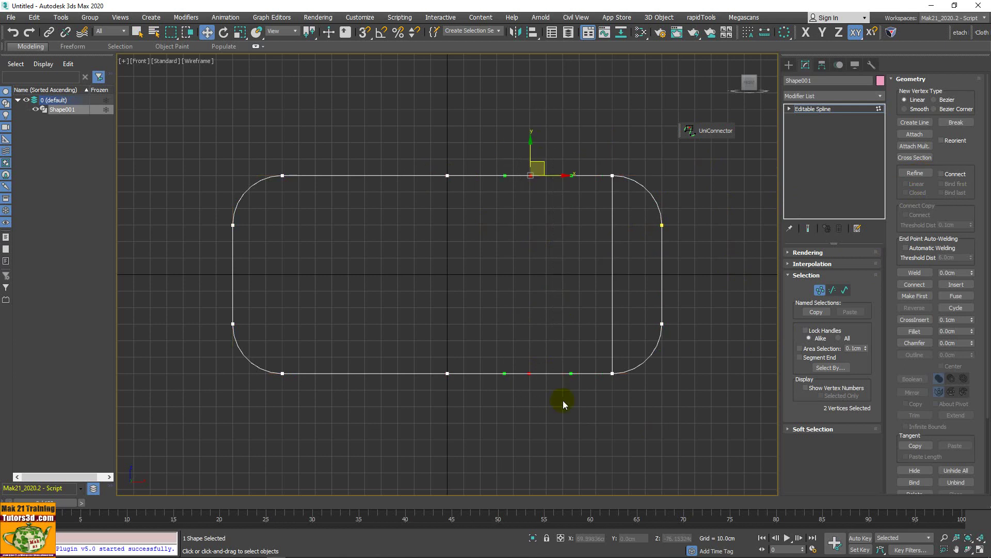
left_click(714, 132)
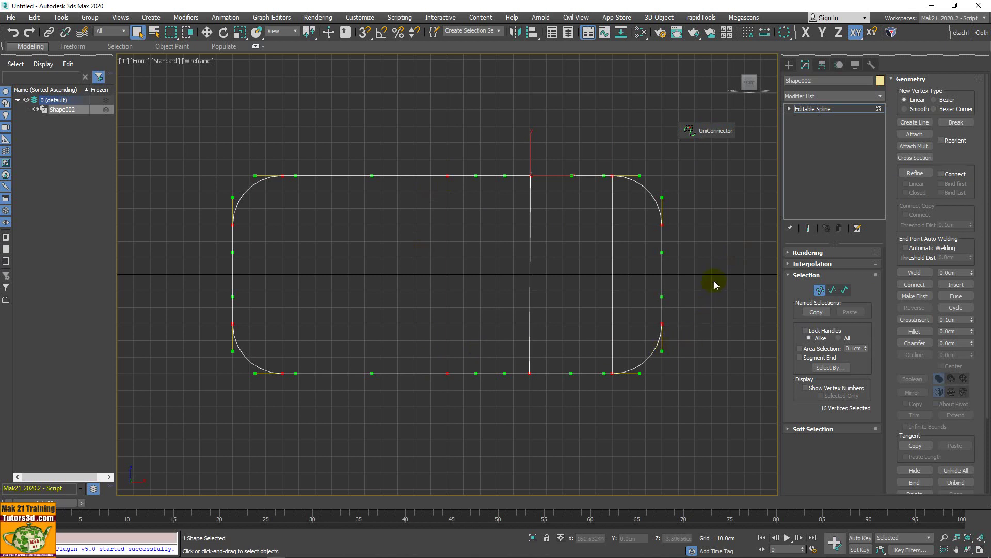
Step: Delete the new middle vertical segment
left_click(833, 290)
left_click(530, 244)
key("Delete")
Step: Delete the stray vertical segment on the outline's right side
left_click(818, 368)
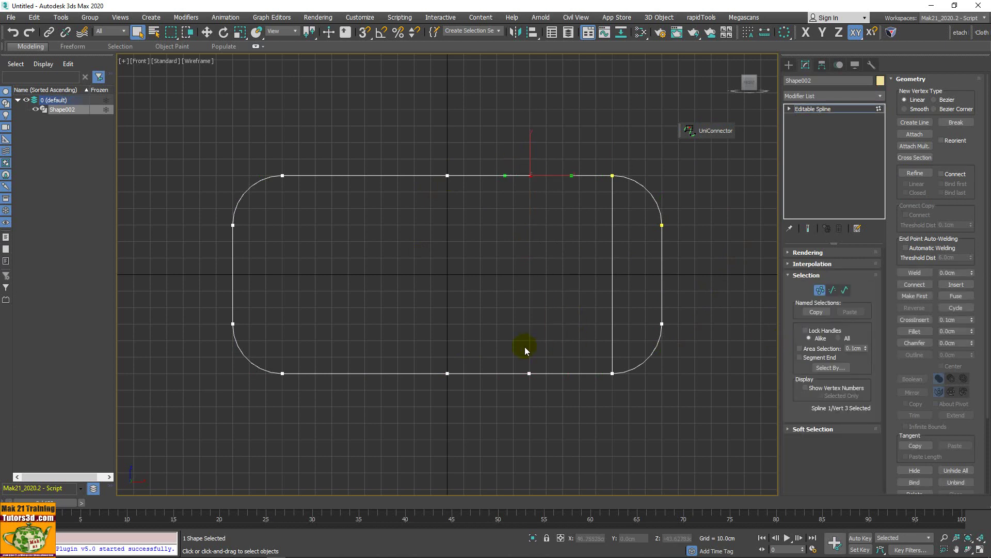
left_click_drag(398, 136, 568, 404)
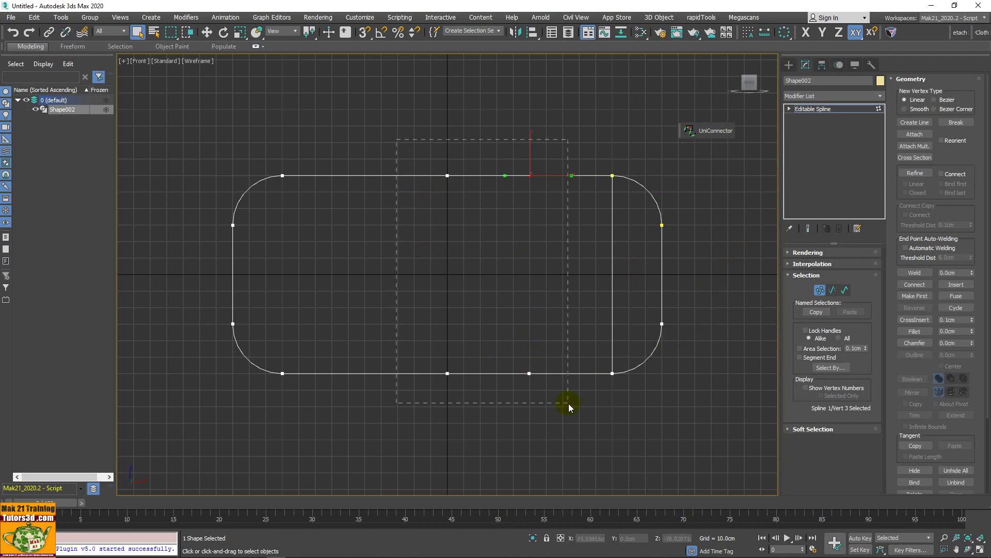
right_click(543, 316)
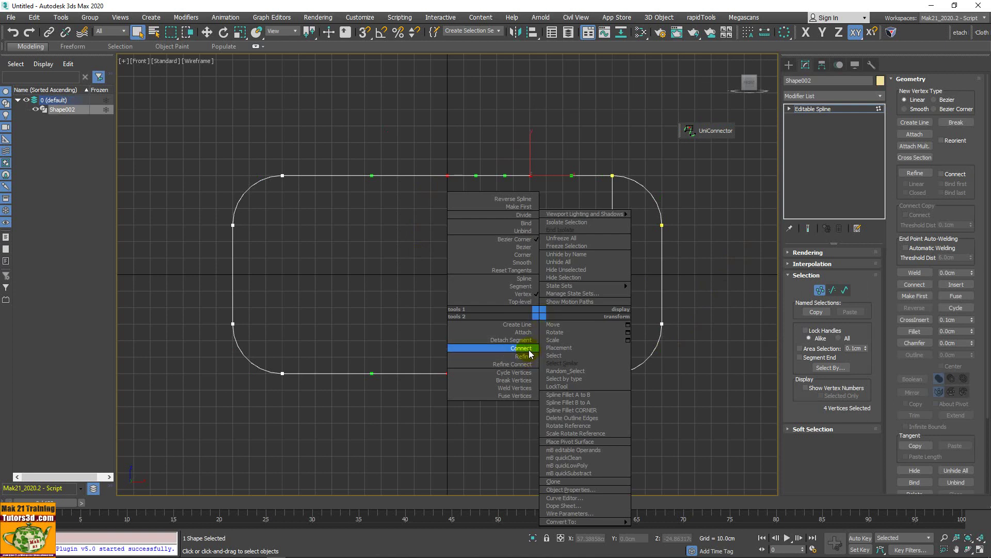
left_click(714, 289)
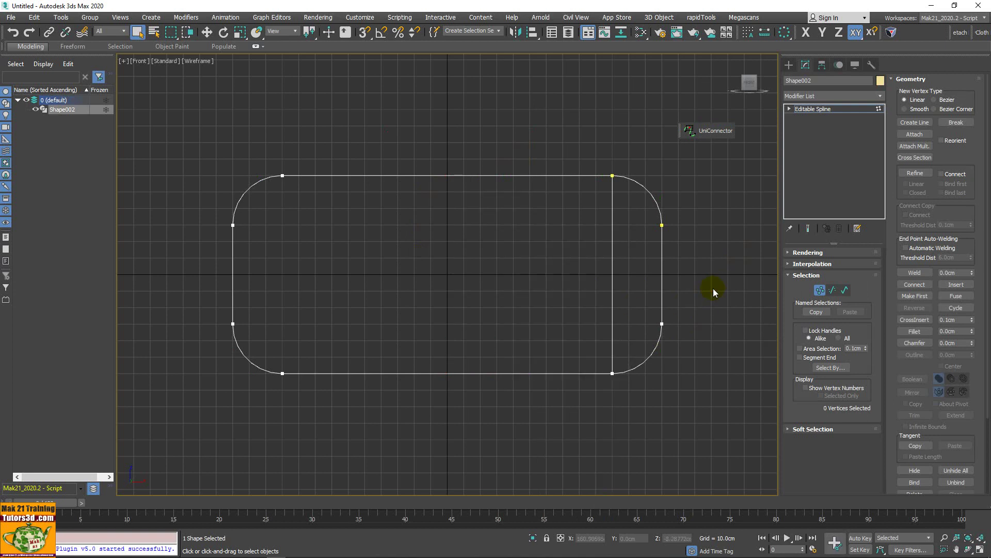
left_click(833, 290)
left_click(613, 254)
key("Delete")
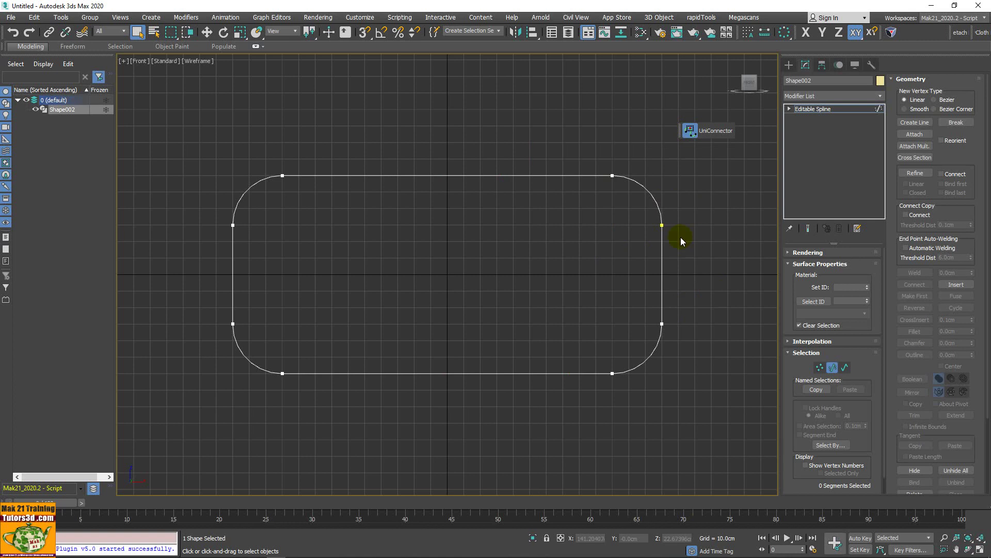
Step: Return to Vertex level and turn on Refine with Connect enabled
left_click(714, 130)
left_click(718, 133)
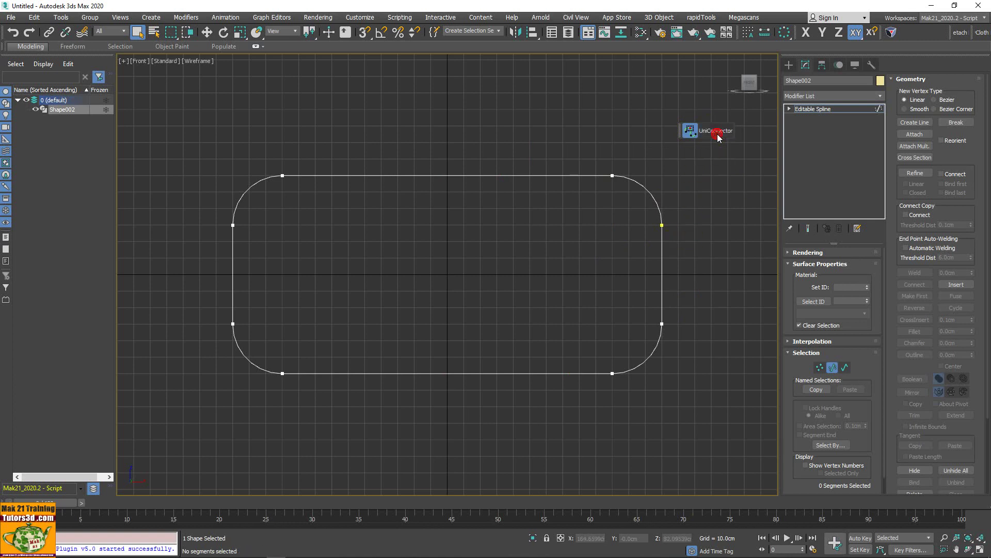
left_click_drag(601, 174, 621, 190)
left_click(620, 198)
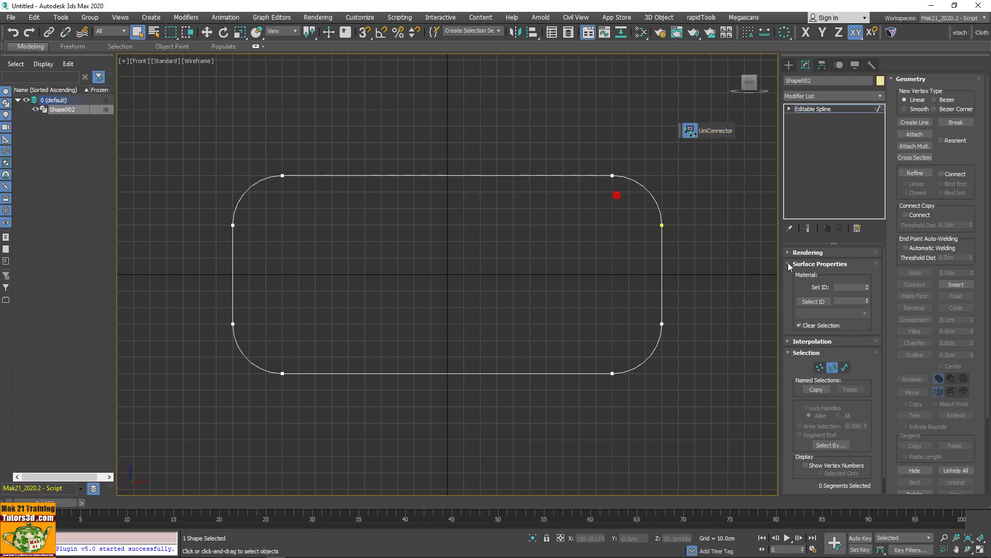
left_click(820, 367)
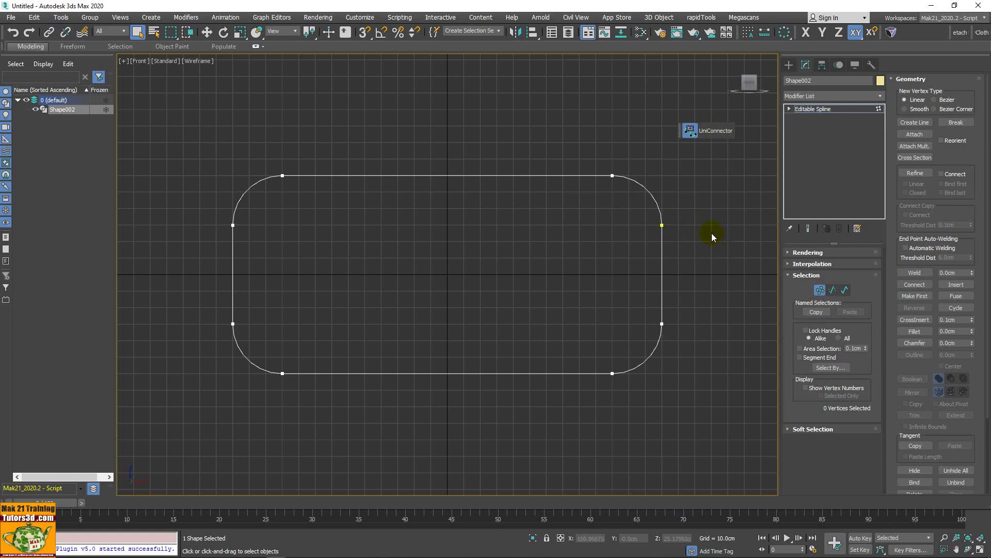
left_click(722, 132)
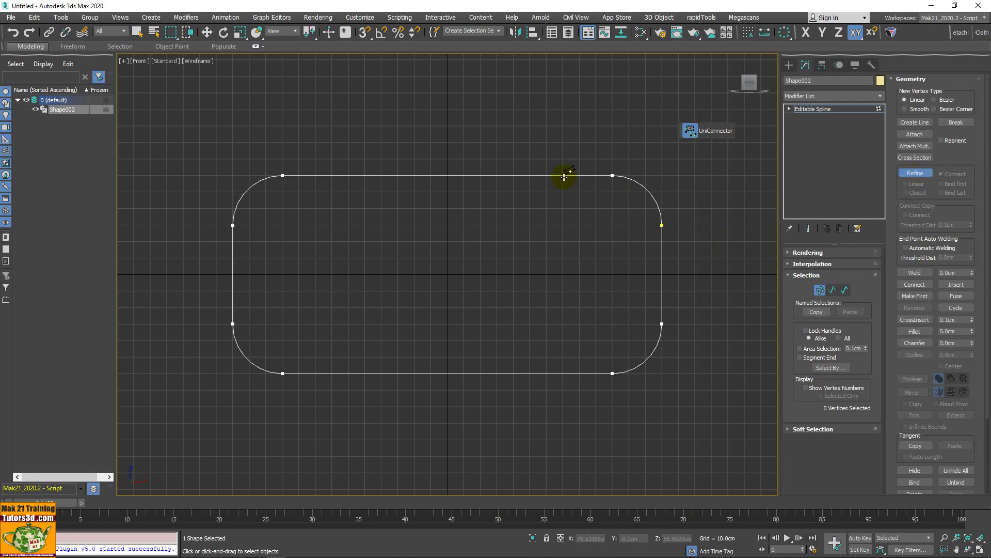
Step: With grid snaps on, refine six snapped points around the outline, closing the loop
left_click(365, 32)
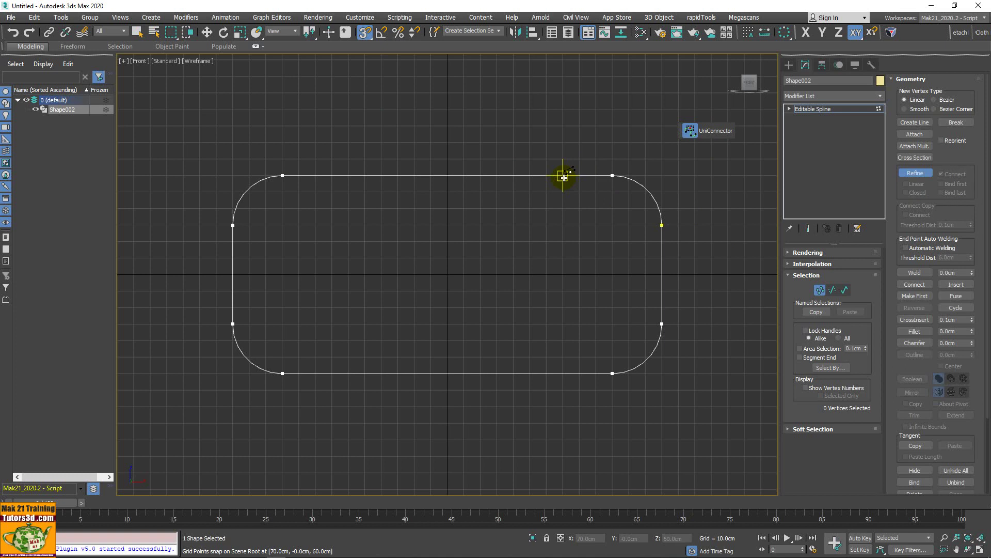
left_click(563, 176)
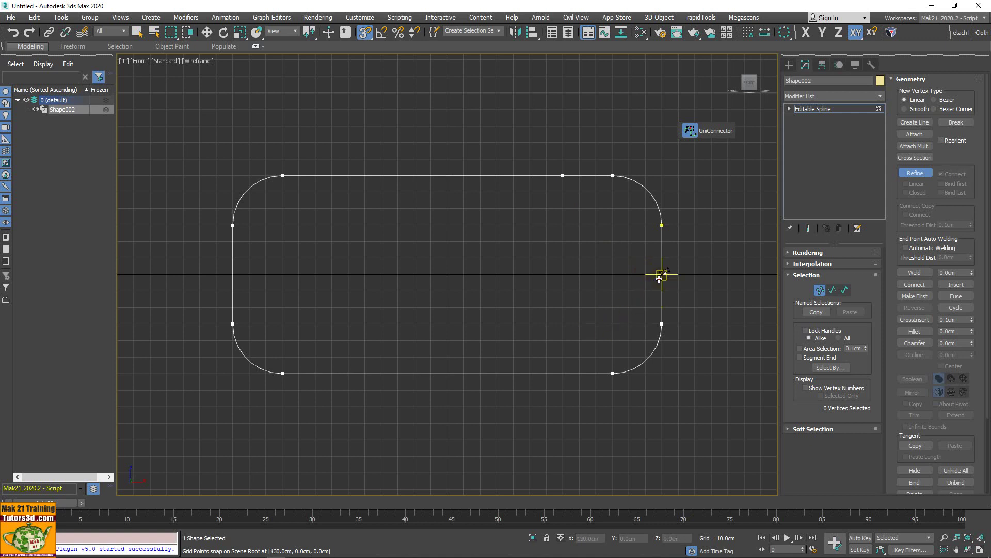
left_click(661, 275)
left_click(546, 372)
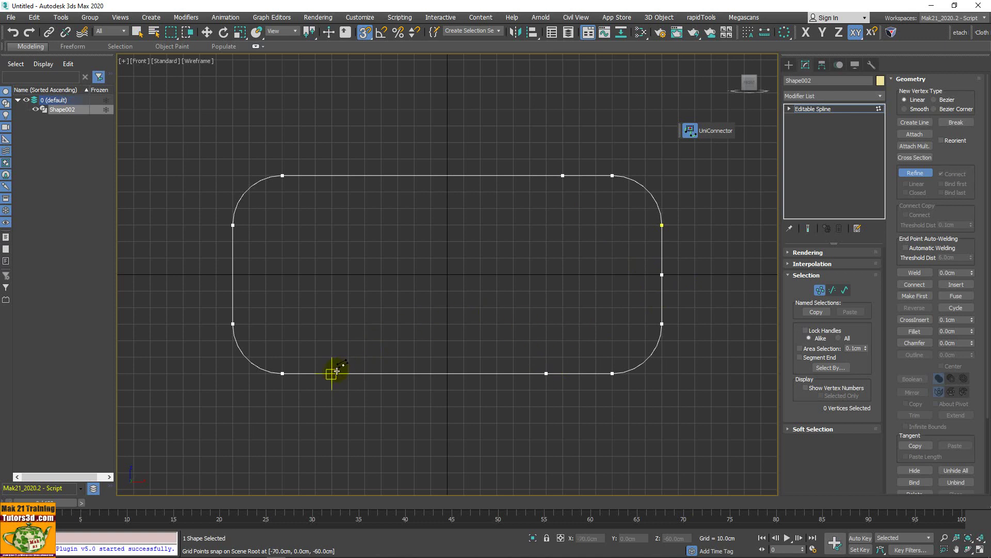
left_click(332, 373)
left_click(232, 274)
left_click(348, 176)
left_click(563, 176)
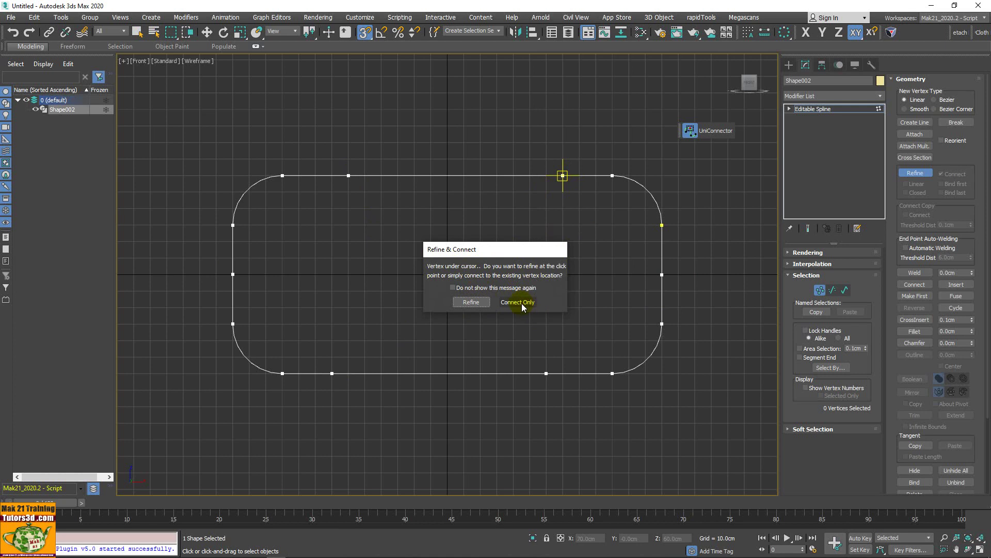
left_click(521, 303)
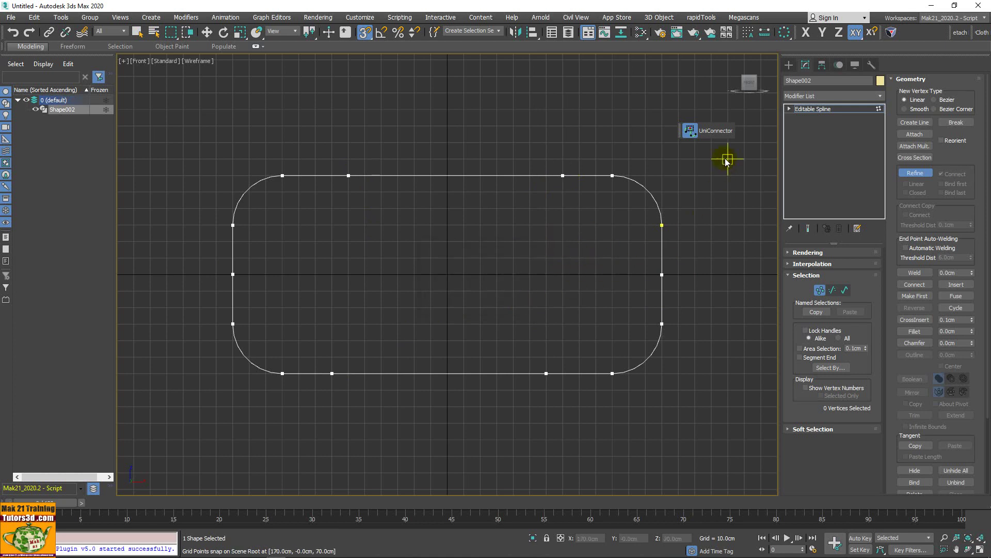
Step: Connect the points with a UniConnector oval curve, then undo it and three vertices
left_click(717, 129)
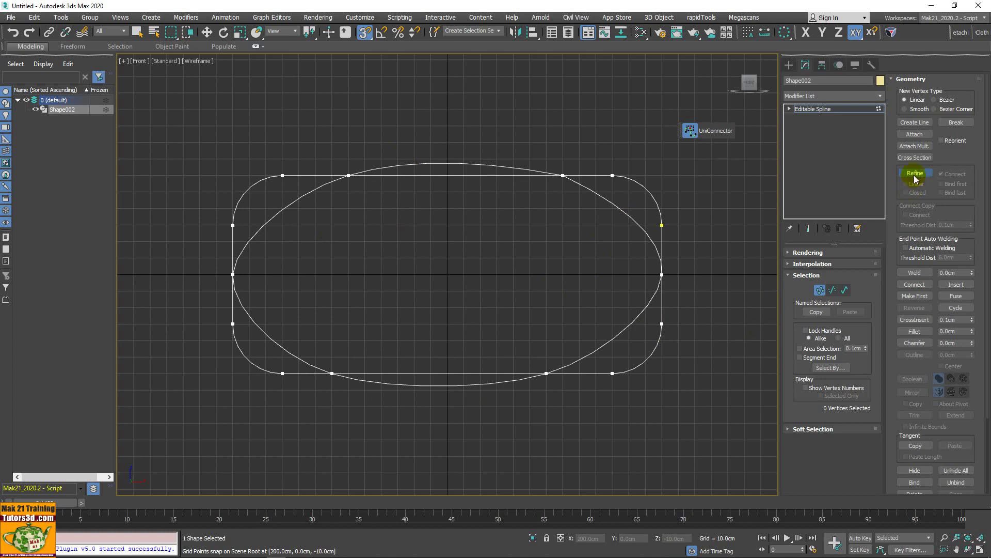
left_click(691, 131)
left_click(904, 173)
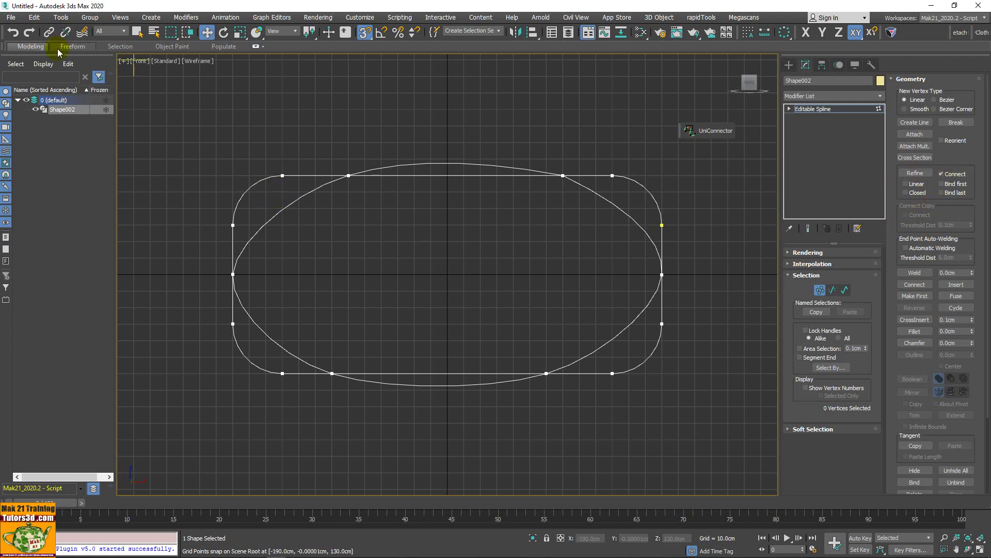
left_click(13, 31)
left_click(12, 31)
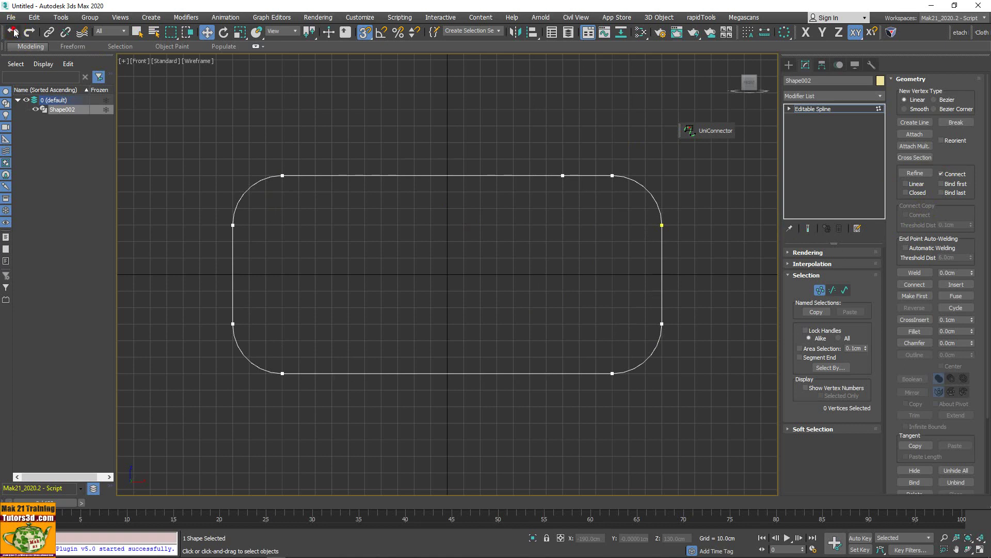
Step: Undo the leftover top vertex, uncheck Connect and re-enable Refine
left_click(12, 31)
left_click(942, 175)
left_click(690, 130)
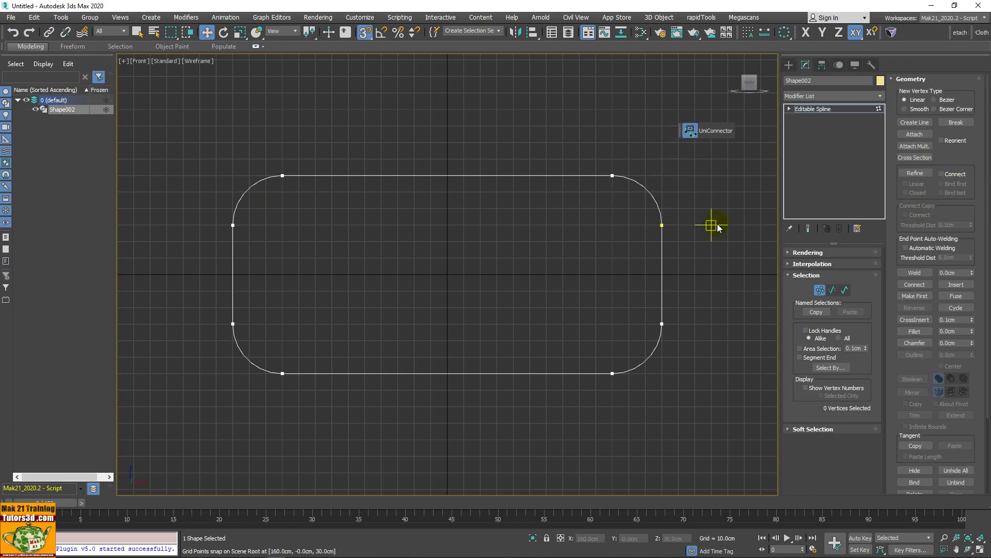
left_click(721, 134)
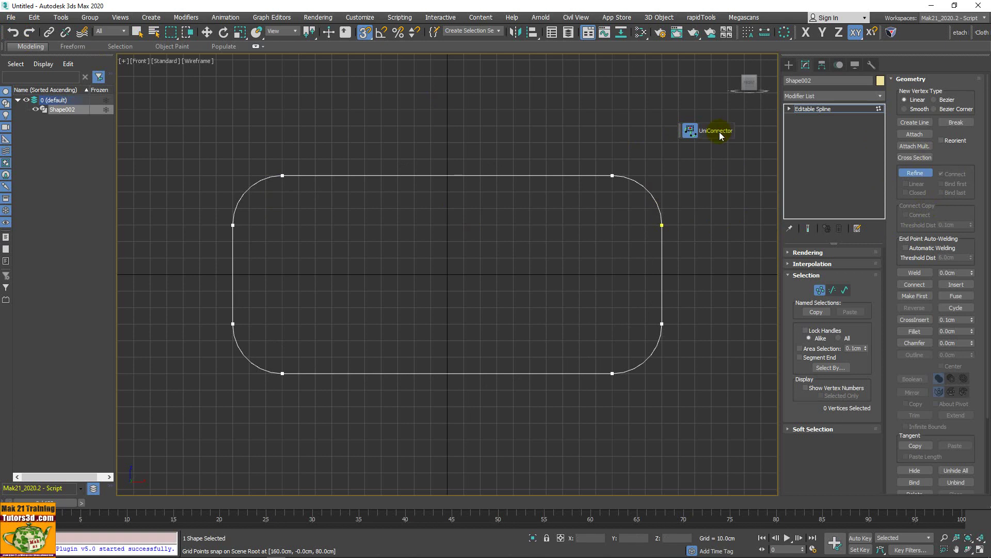
Step: Refine six snapped points around the outline, join them with UniConnector, then undo the curve
left_click(546, 175)
left_click(661, 275)
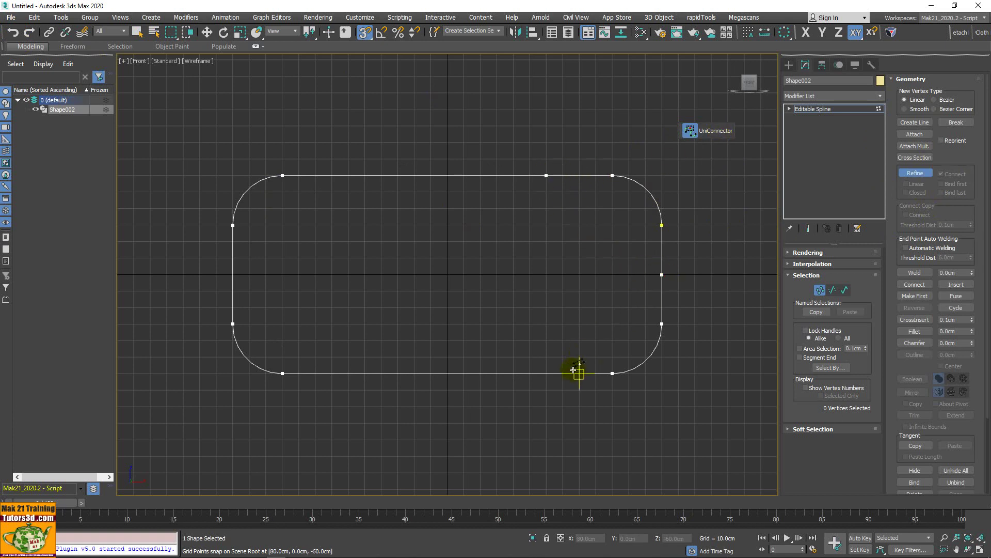
left_click(547, 373)
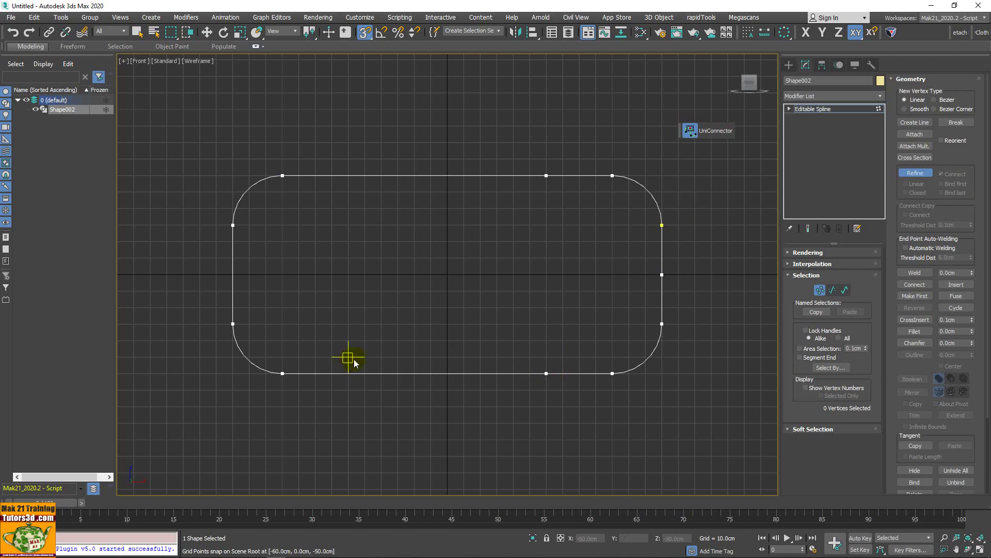
left_click(332, 372)
left_click(233, 274)
left_click(344, 176)
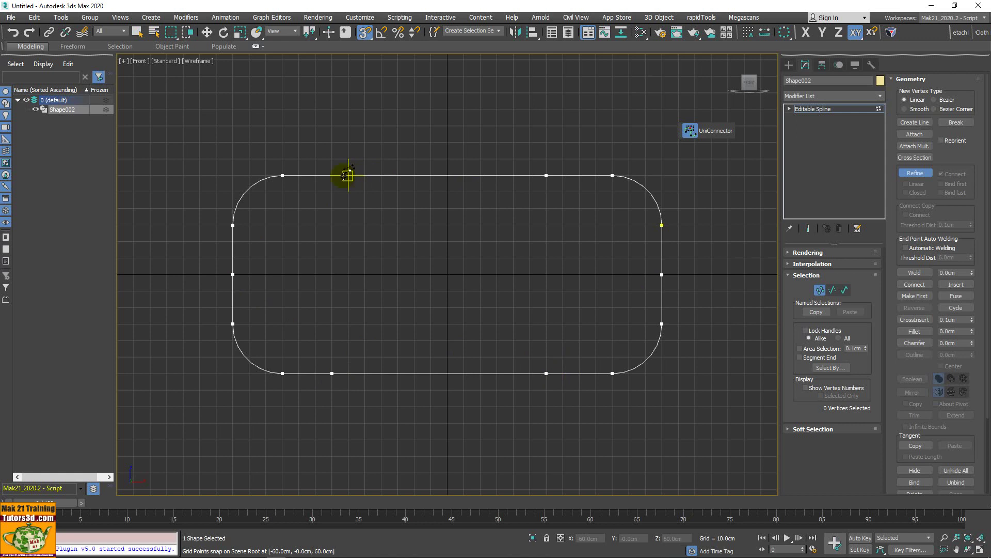
left_click(546, 176)
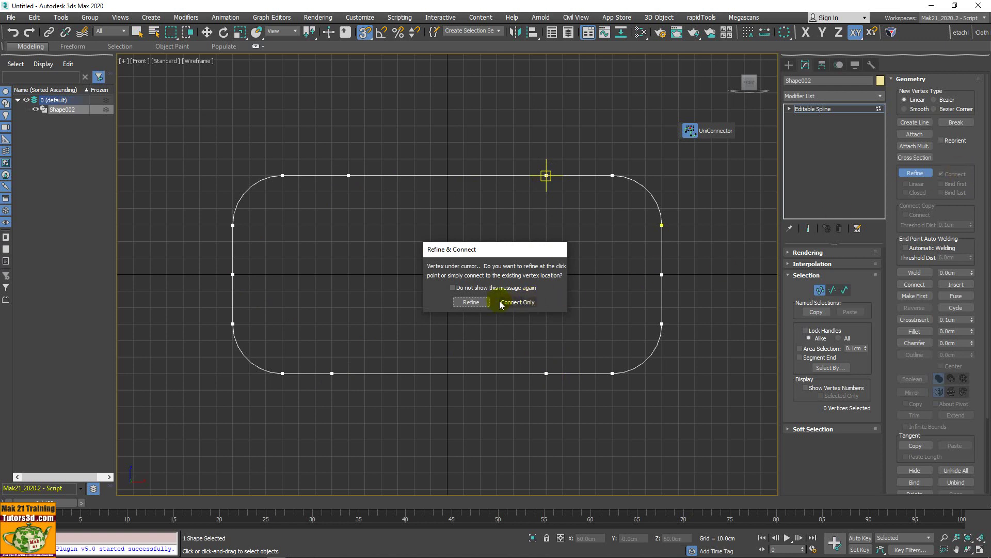
left_click(471, 303)
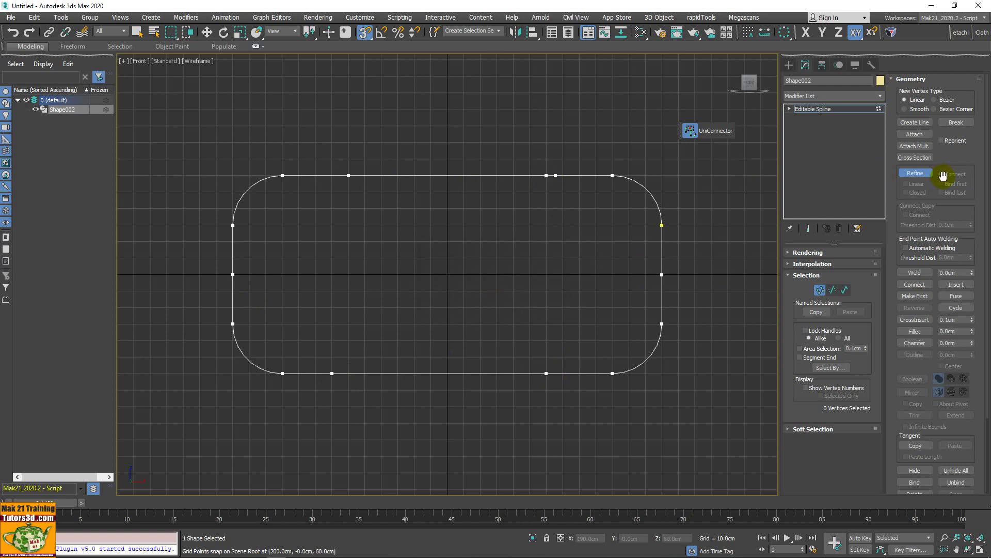
left_click(722, 133)
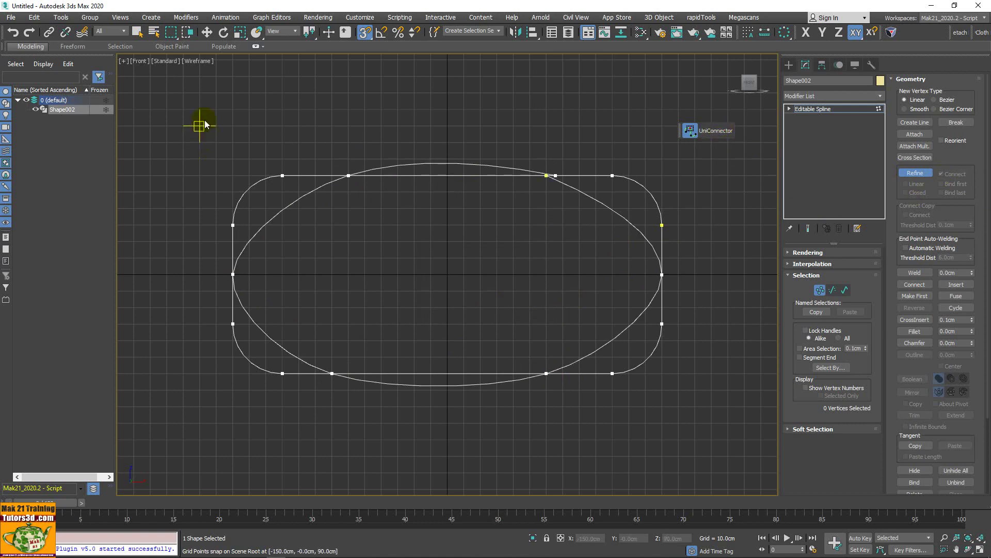
left_click(13, 33)
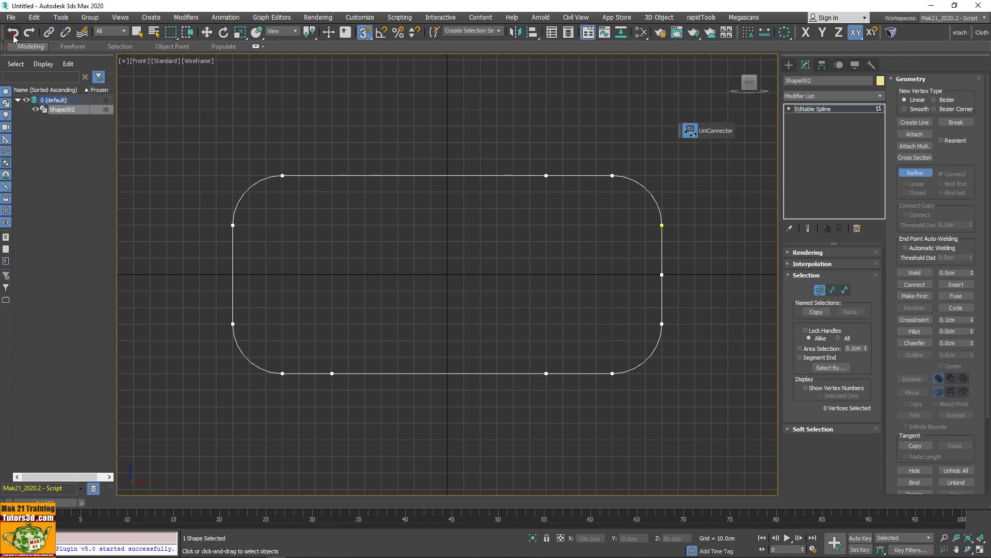
left_click(13, 35)
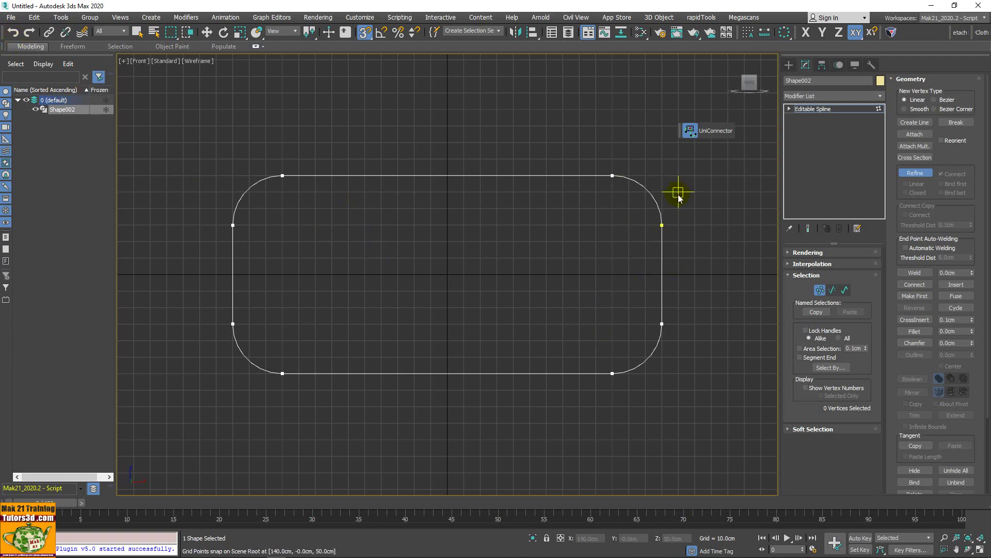
left_click(720, 132)
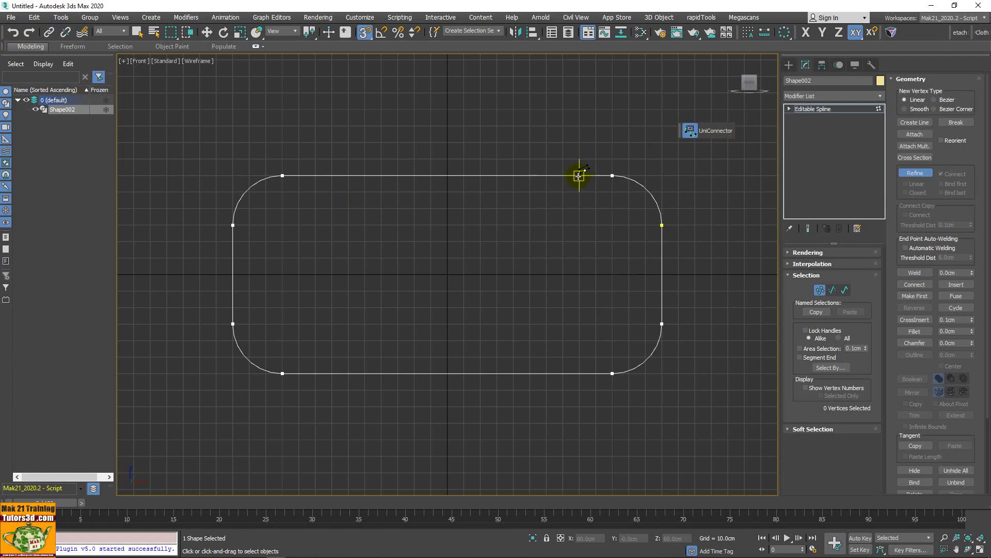
left_click(579, 176)
left_click(596, 373)
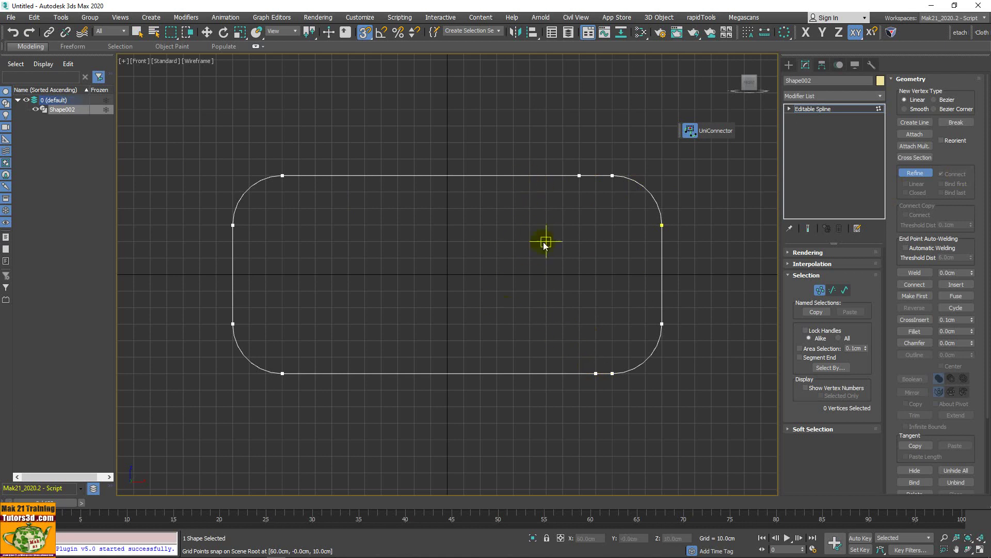
left_click(497, 373)
left_click(414, 176)
left_click(662, 275)
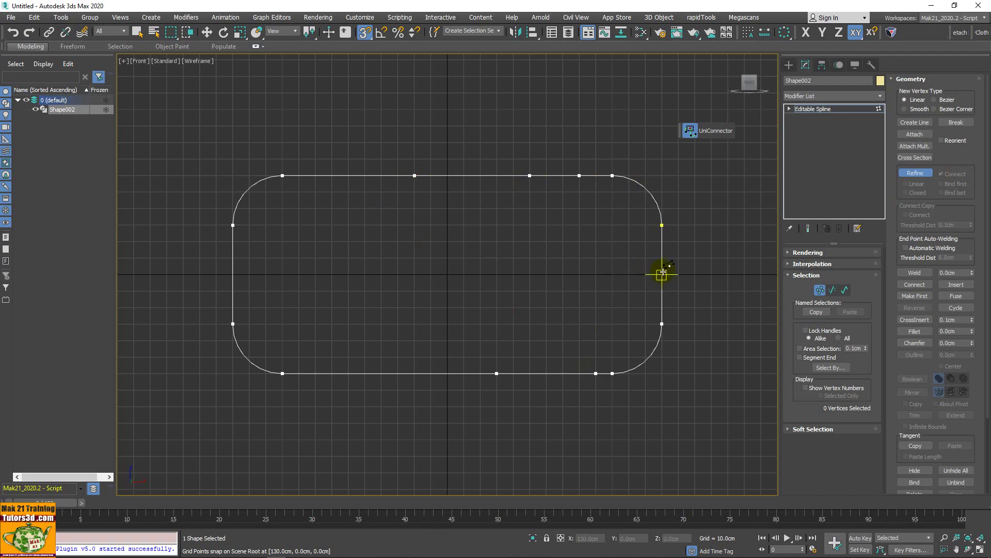
left_click(398, 373)
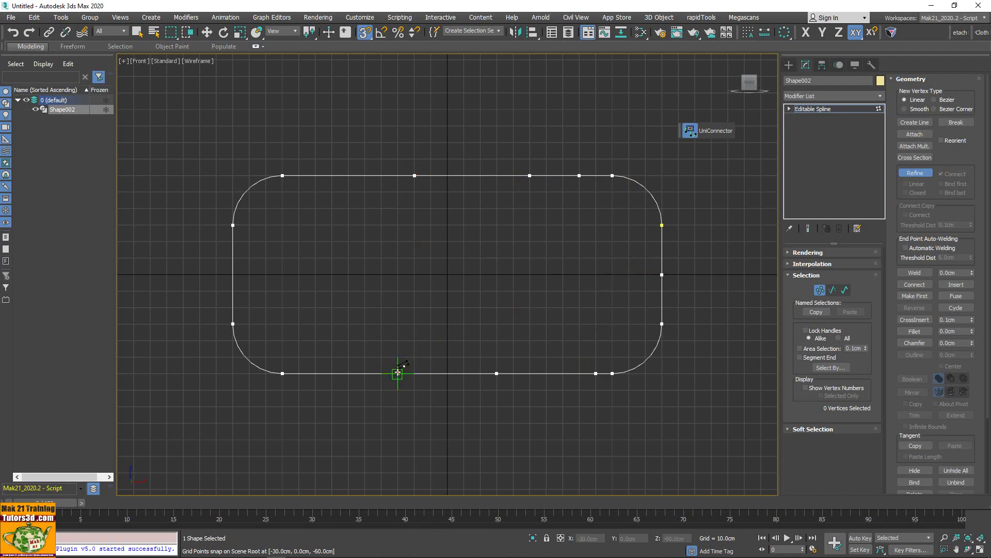
left_click(232, 275)
left_click(350, 176)
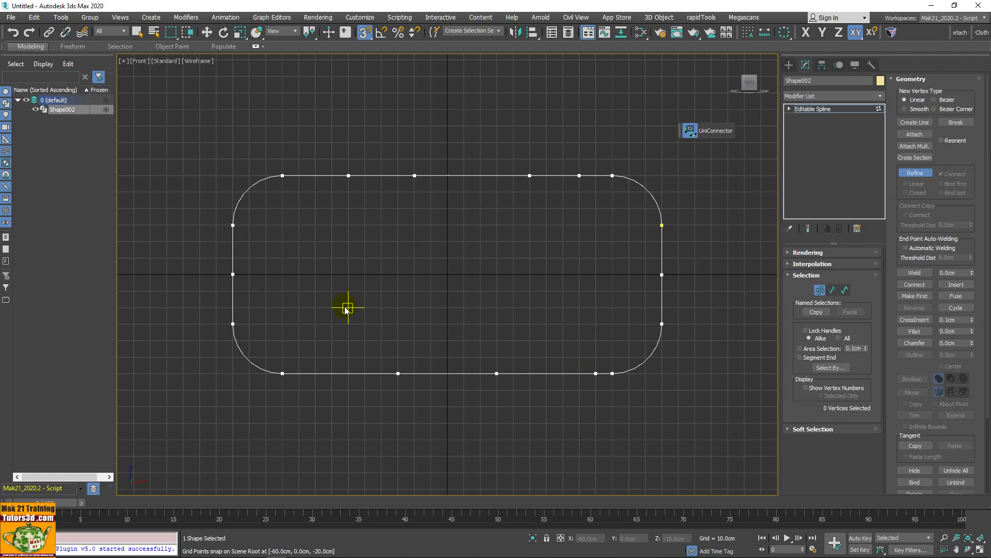
left_click(348, 373)
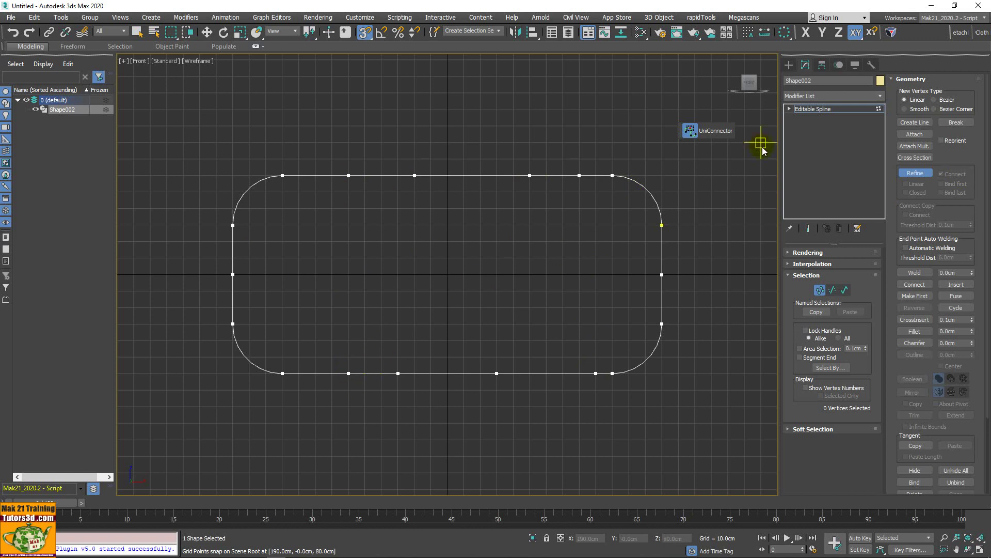
left_click(723, 131)
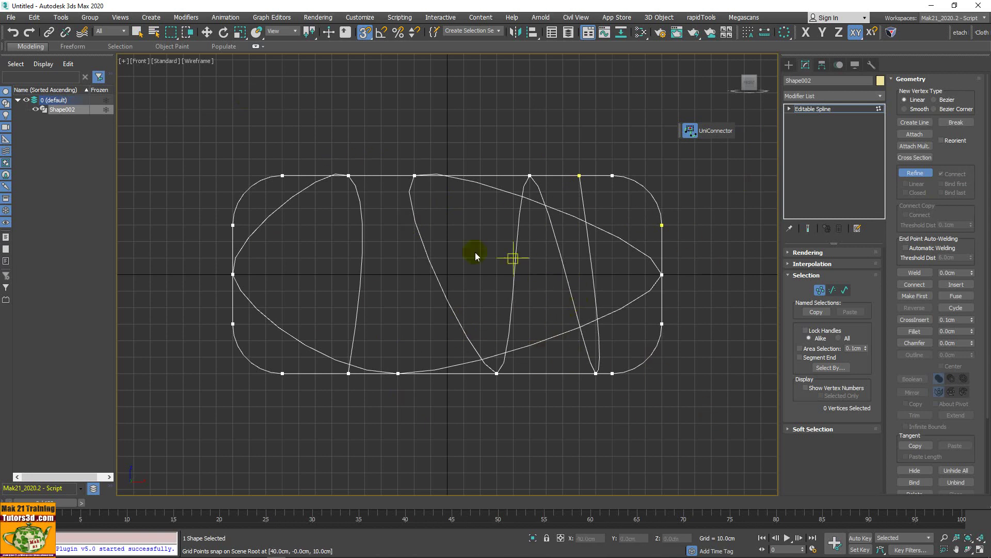
left_click(14, 33)
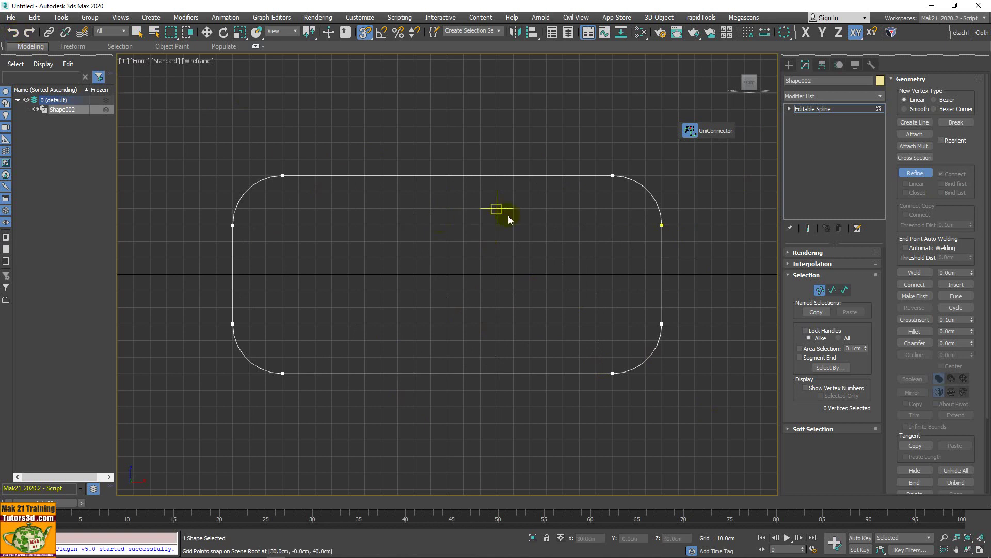
Step: Add top, right-middle and bottom vertices near the right end and link them with a curve
left_click(563, 175)
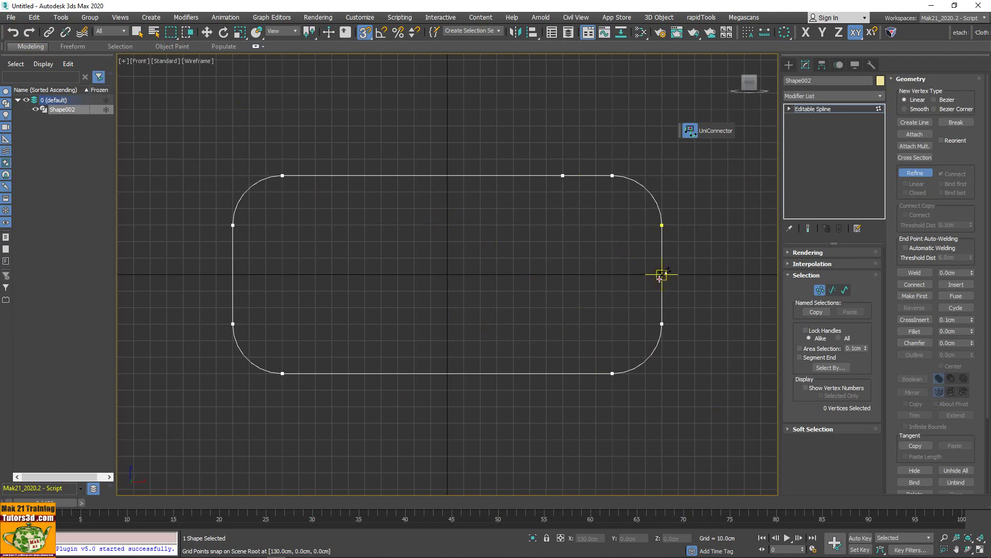
left_click(662, 275)
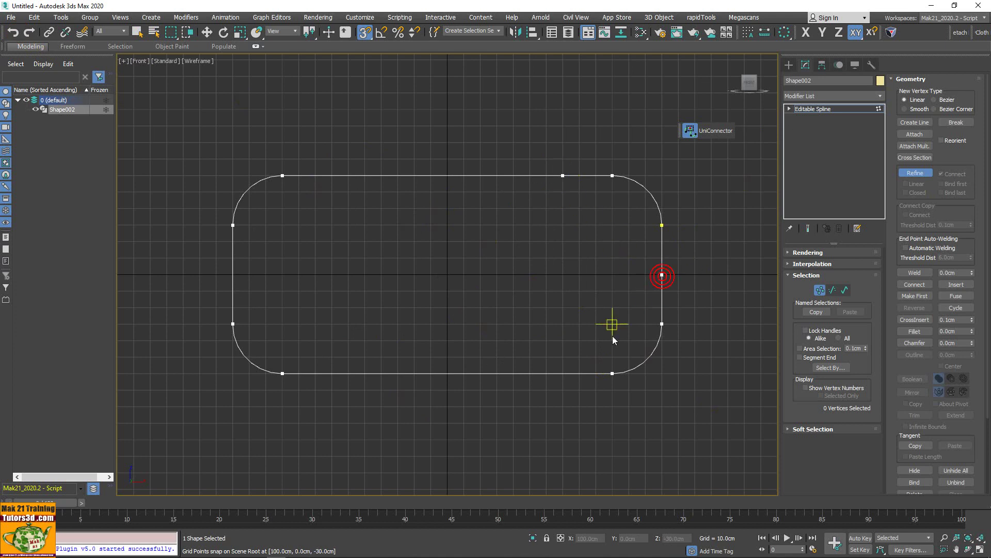
left_click(563, 373)
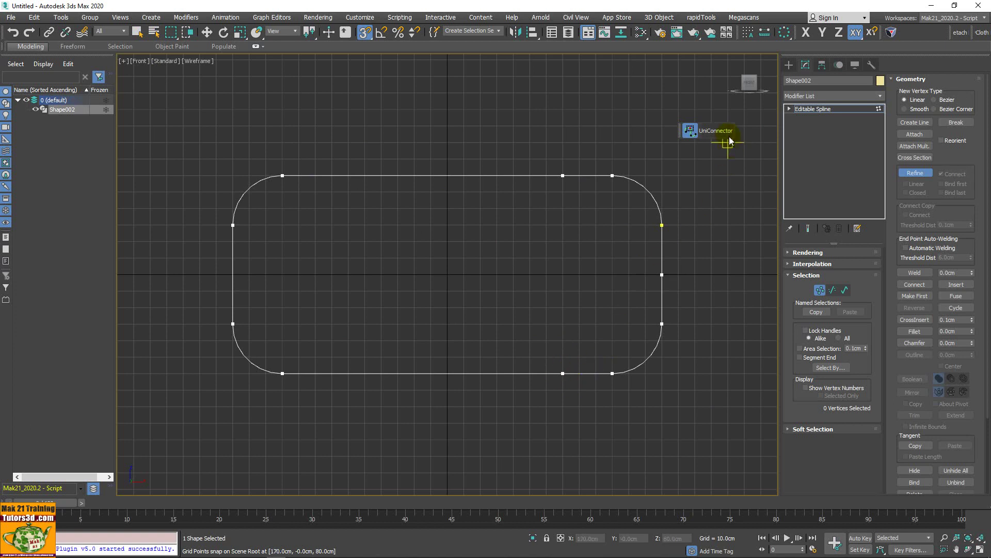
left_click(728, 132)
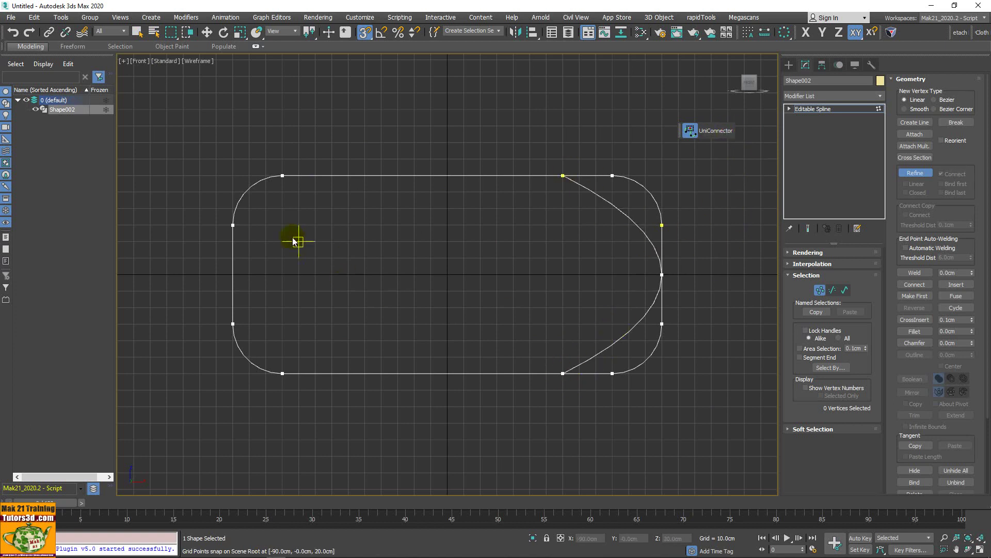
Step: Add matching top, left-middle and bottom vertices near the left end and link them with a curve
left_click(332, 175)
left_click(232, 274)
left_click(332, 373)
left_click(715, 131)
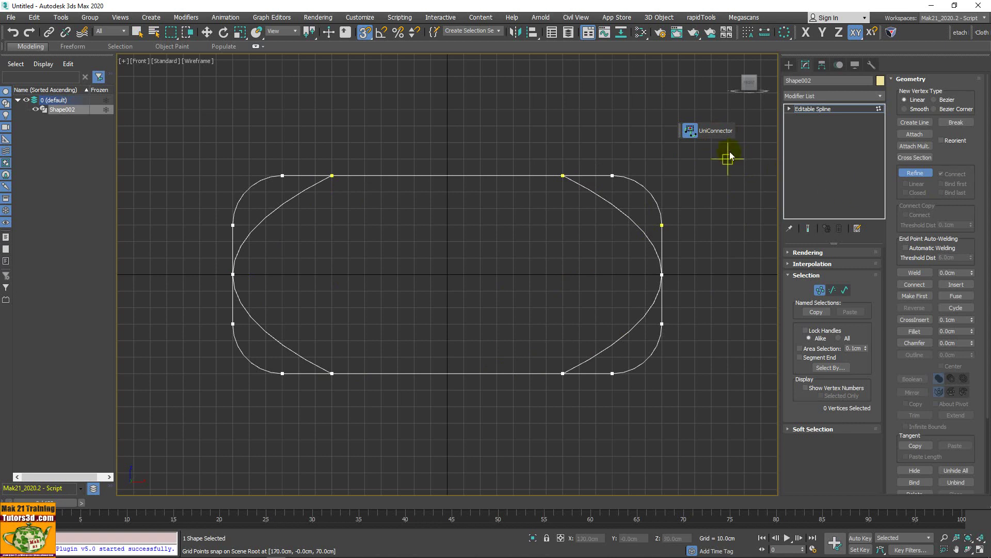
left_click(915, 172)
left_click(696, 132)
left_click(833, 289)
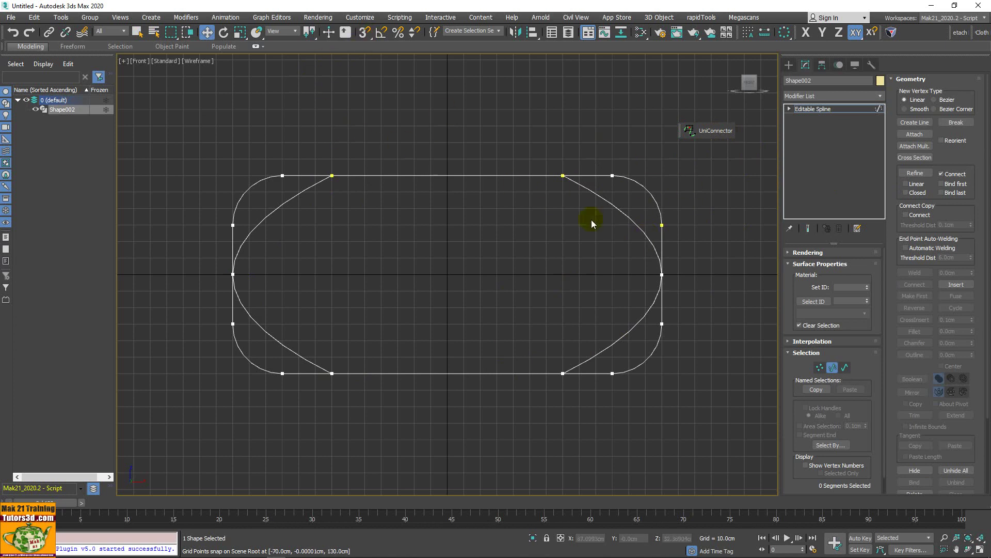
Step: Pick a couple of segments, then switch Shape002 to Spline sub-object level
left_click(613, 207)
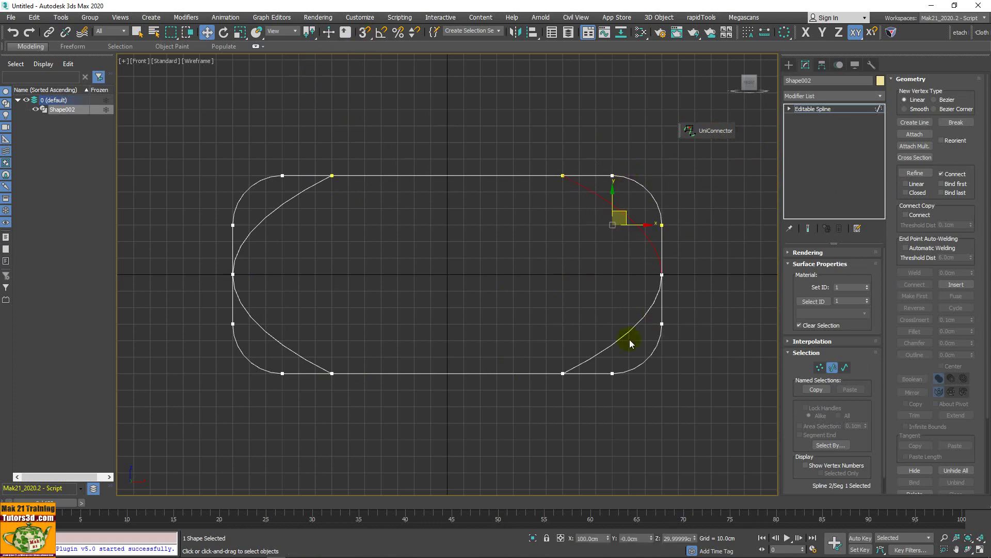
left_click(652, 303)
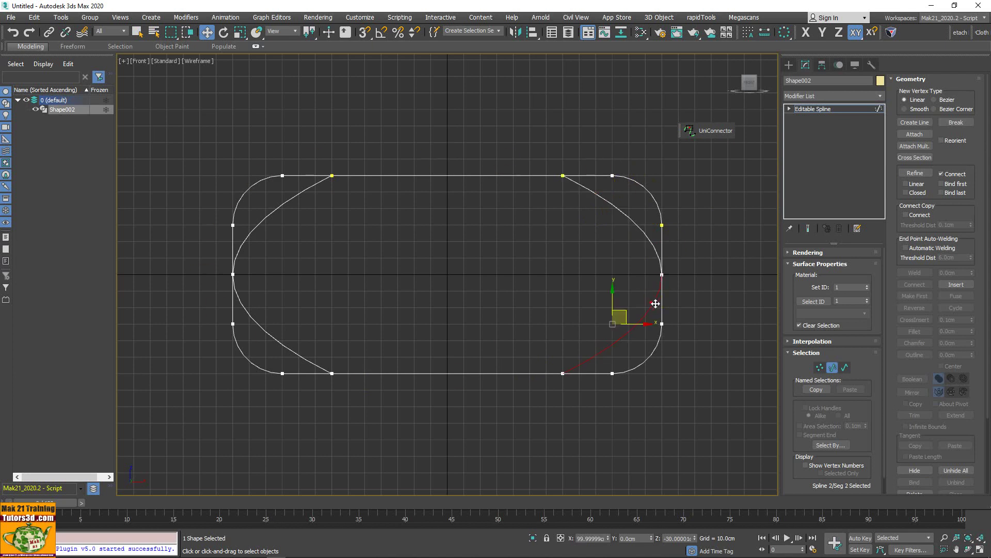
left_click(845, 367)
Step: Select the left and right inner curves and the outer rounded rectangle as whole splines
left_click(655, 304)
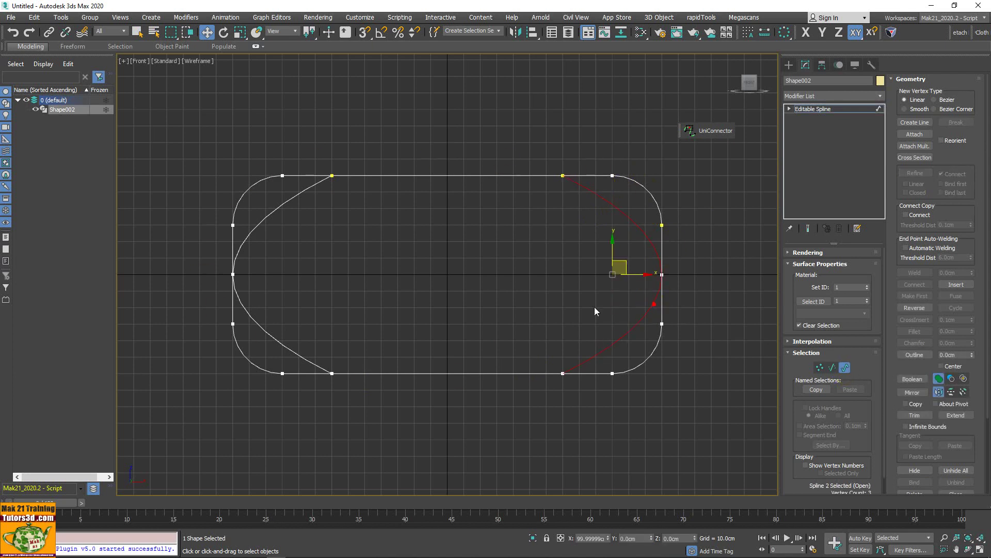
left_click(256, 323)
left_click(454, 176)
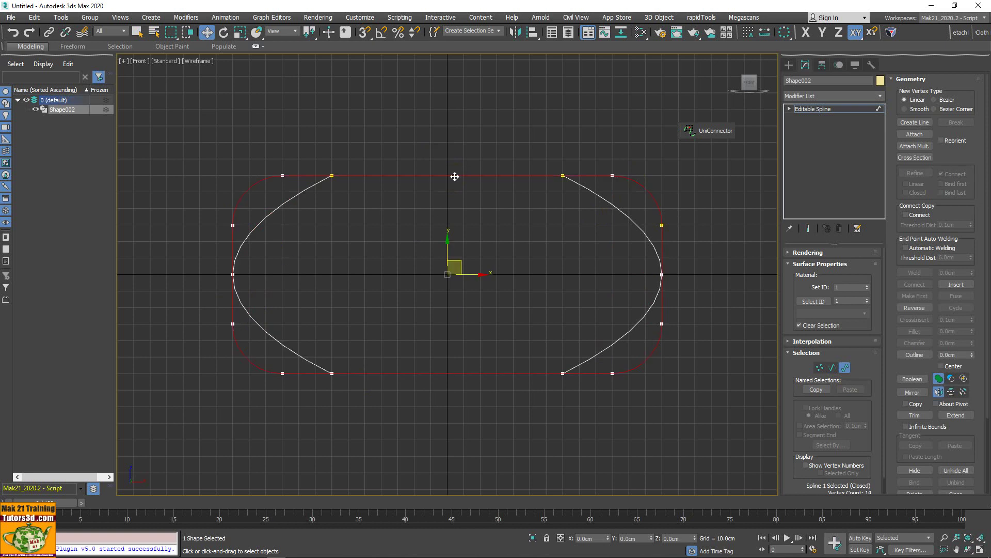
left_click(632, 218)
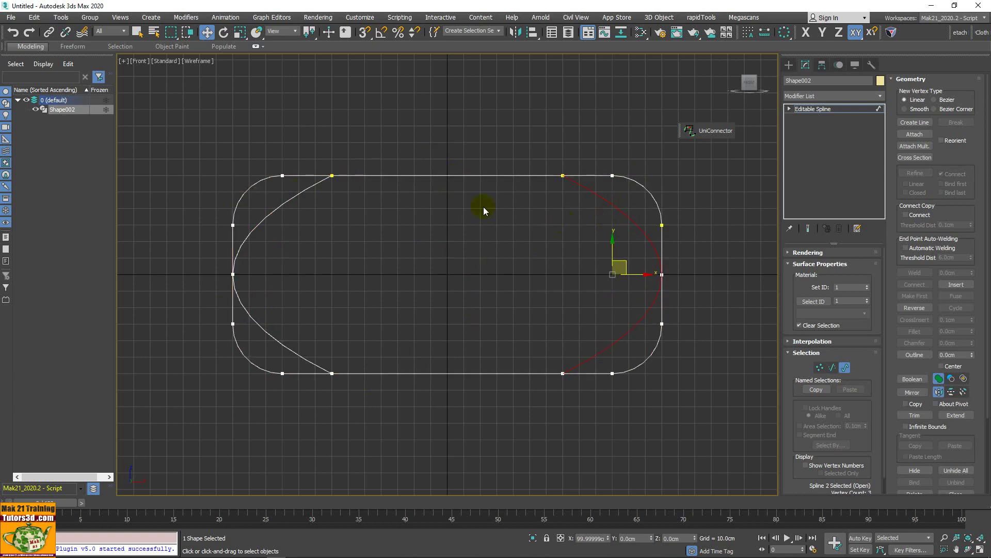
left_click(297, 217)
left_click(401, 176)
Step: Move the outer rounded rectangle up along Y, above the inner curves
scroll(413, 207, "down", 3)
left_click_drag(432, 212, 432, 67)
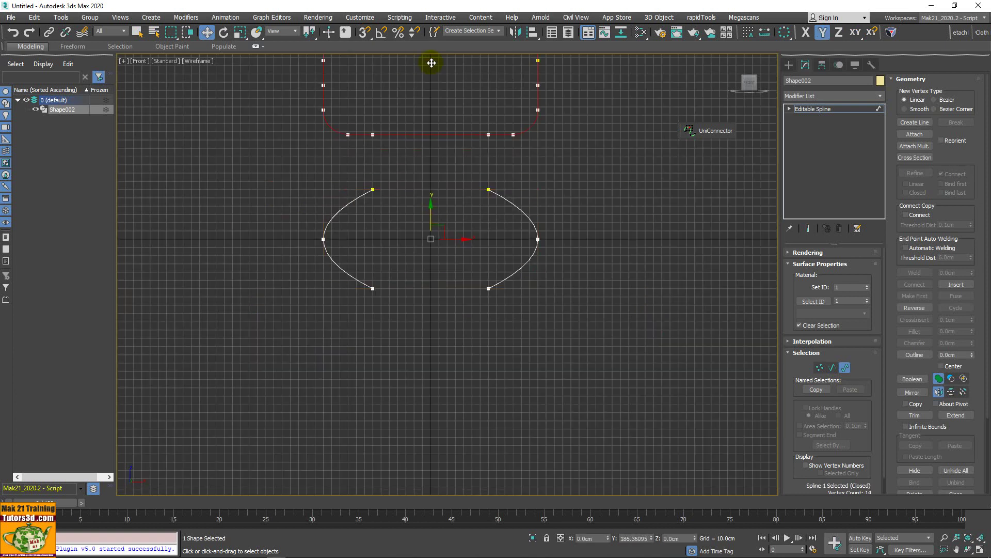
scroll(412, 250, "up", 2)
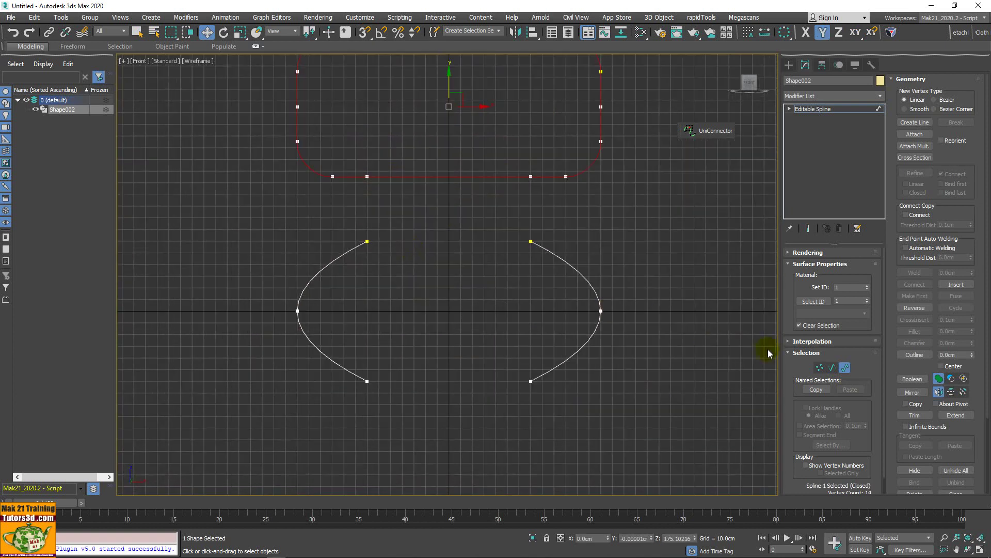
Step: Join the inner curves' top ends, then their bottom ends, with UniConnector into a closed loop
left_click(820, 368)
left_click(366, 242)
left_click_drag(362, 209, 555, 265)
left_click(711, 132)
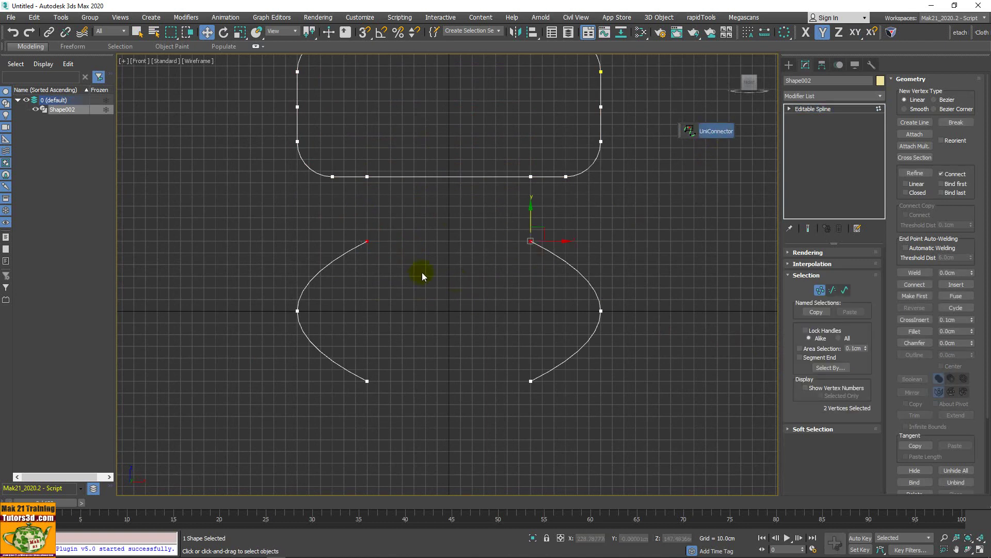
left_click_drag(361, 381, 552, 401)
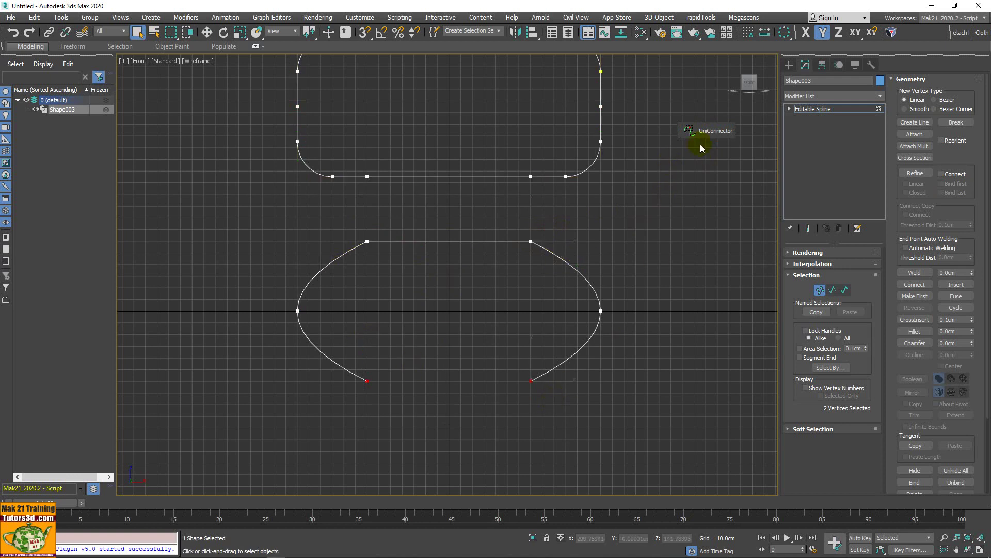
left_click(710, 130)
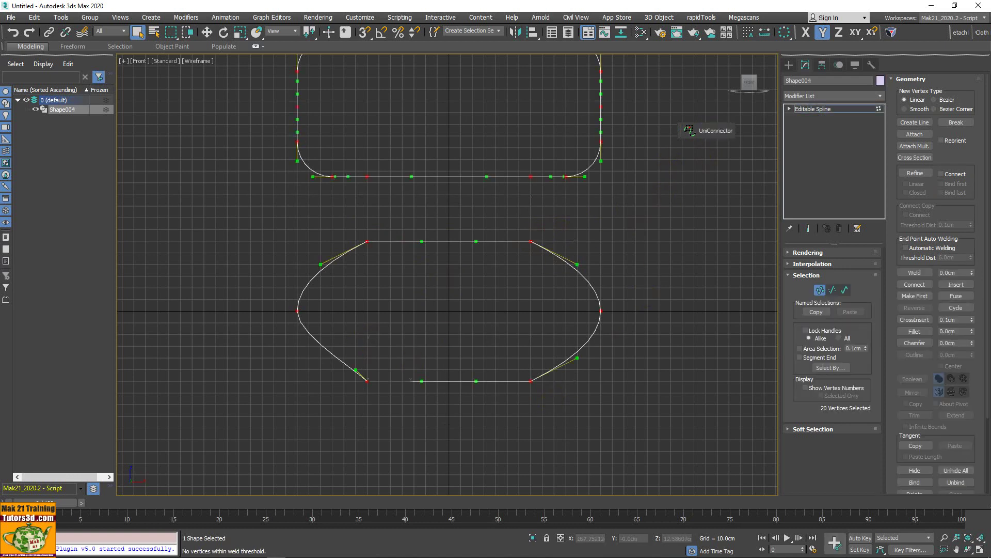
Step: Clear the vertex selection and pan the view to frame both shapes
left_click(500, 313)
scroll(500, 313, "down", 3)
scroll(499, 312, "up", 3)
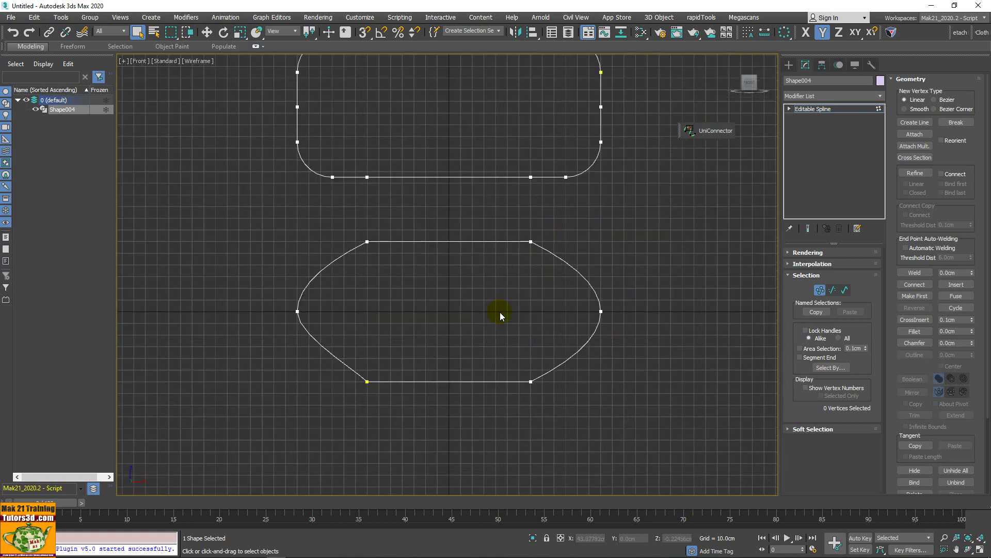
middle_click_drag(500, 315, 502, 344)
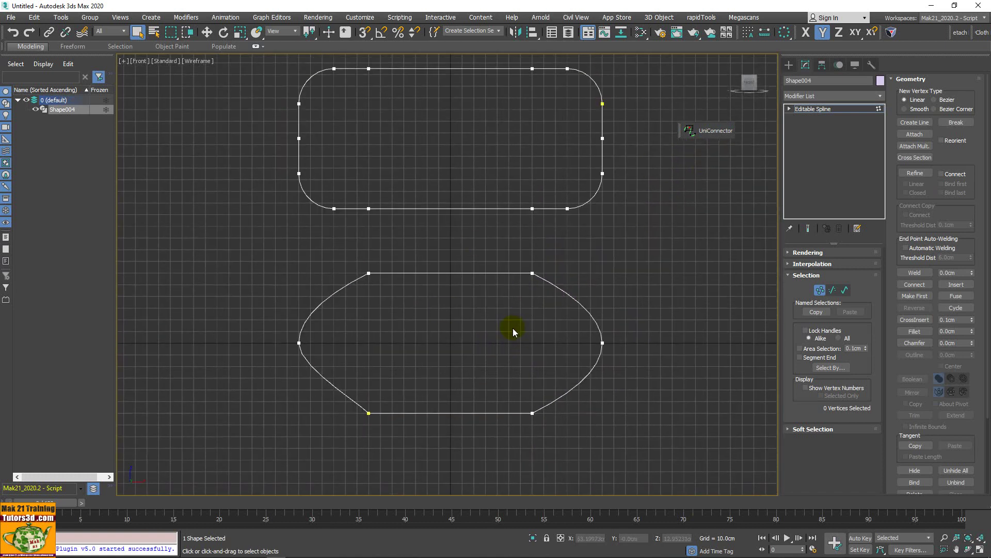